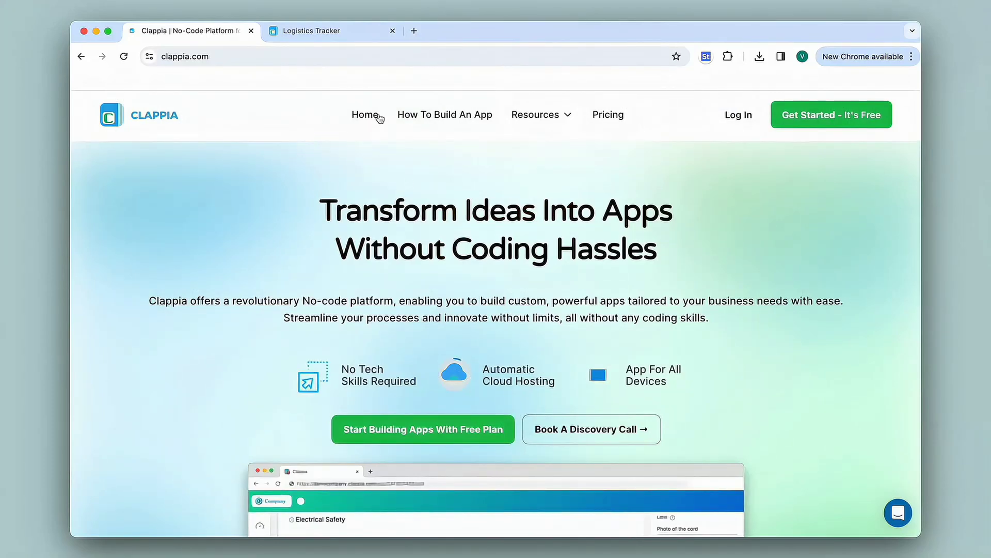
Step: Open the Logistics Tracker app's design editor and add a Live Tracking field beside the Type field in Log Details
click(350, 32)
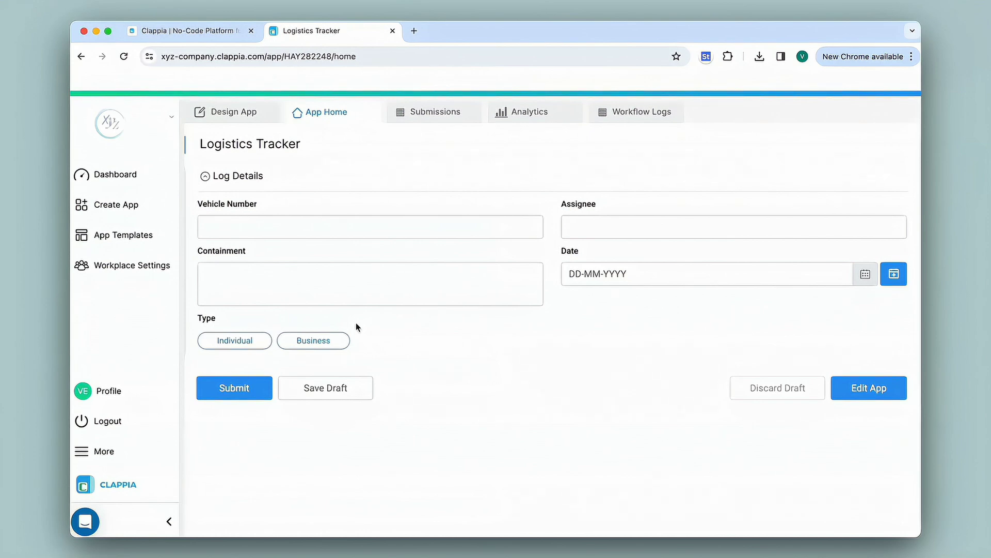
click(225, 112)
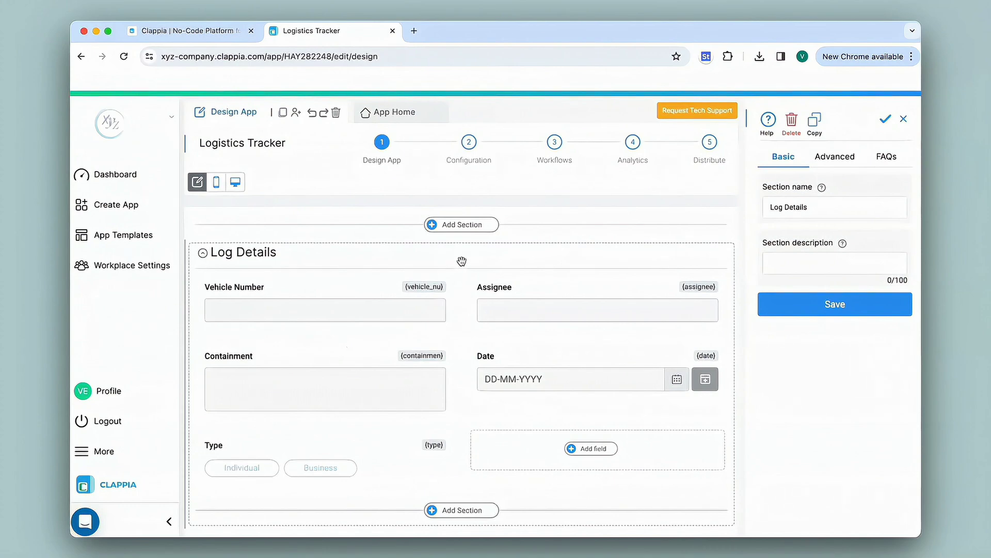
scroll(461, 262, down, 3)
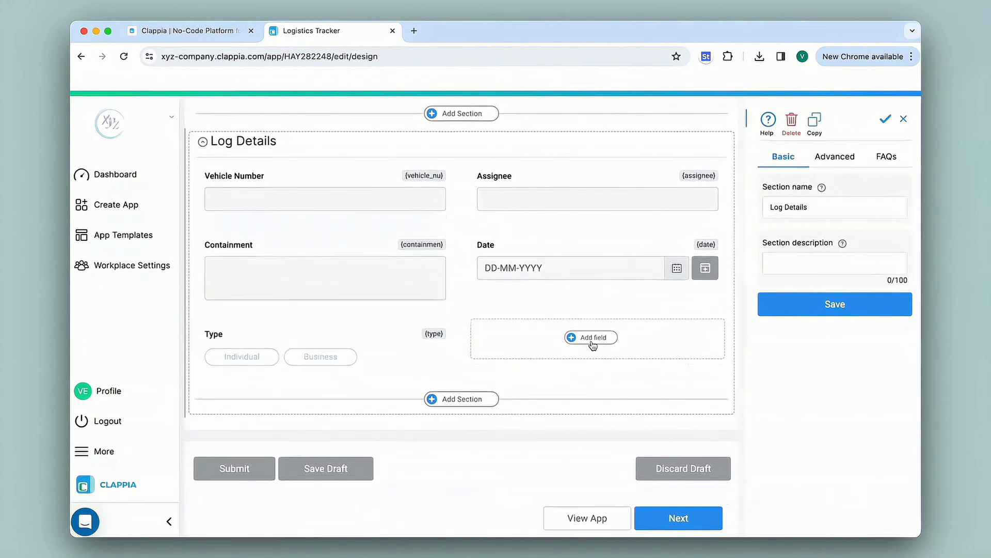
click(591, 341)
scroll(593, 345, down, 3)
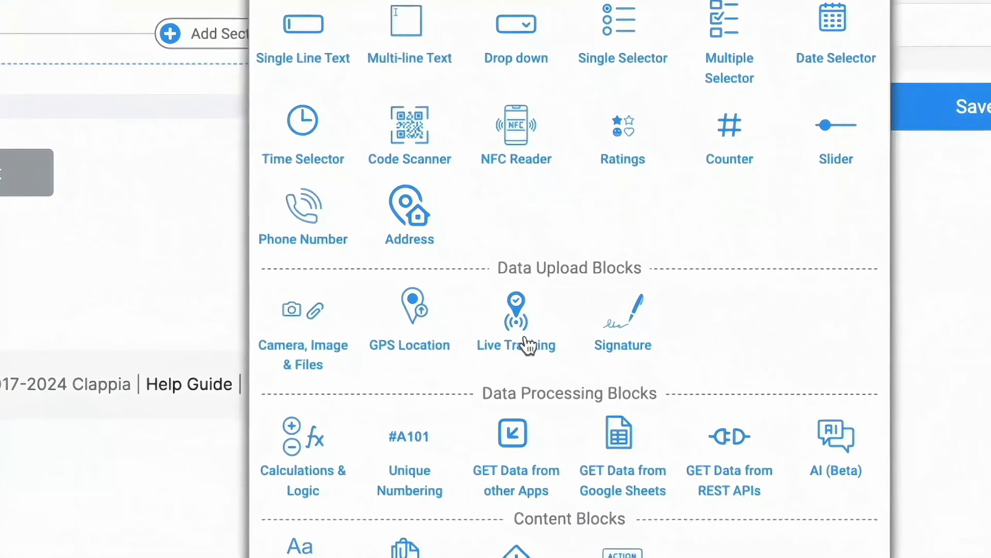
click(605, 532)
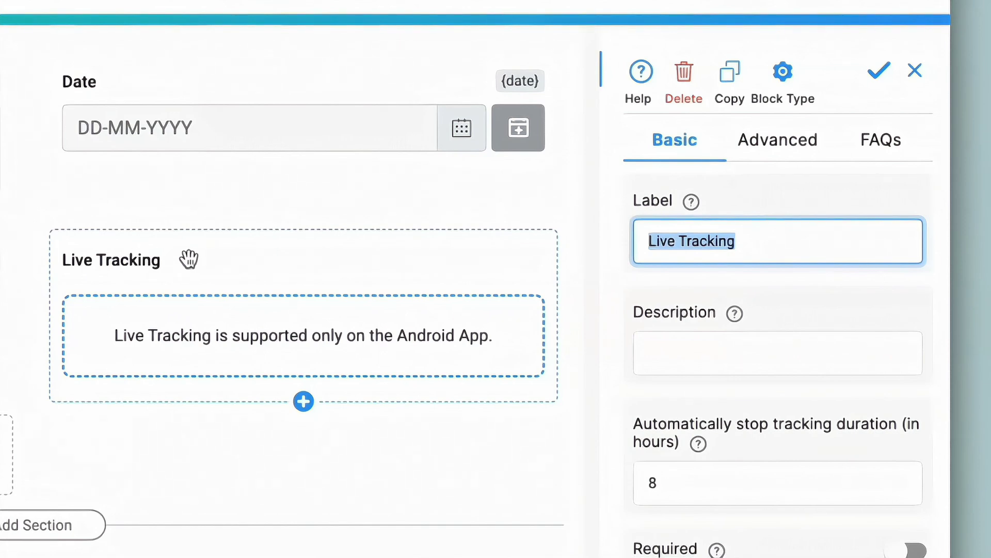
Step: Label the tracking field "Logistics Live Tracking", set its automatic stop duration to 10 hours, make it required and save
click(647, 242)
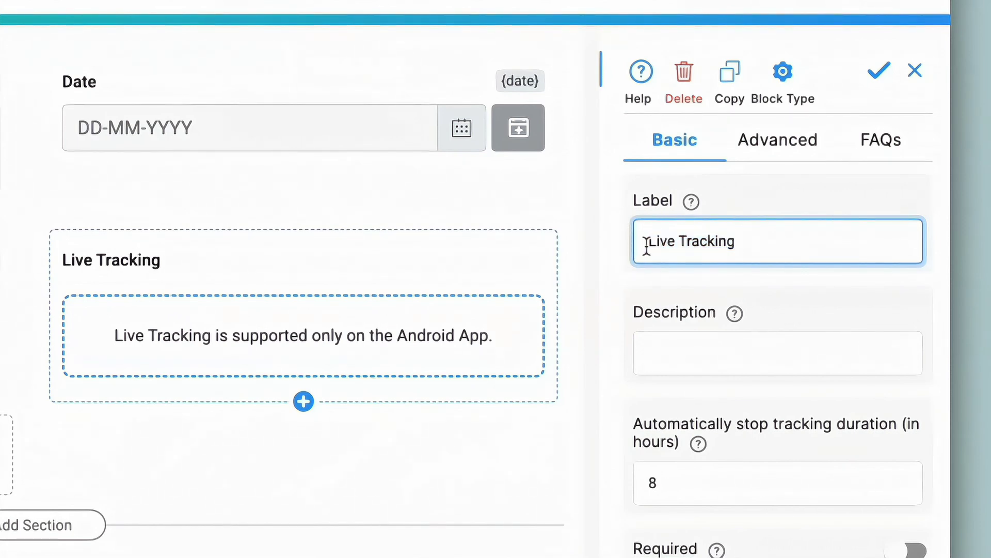
text(Logistics)
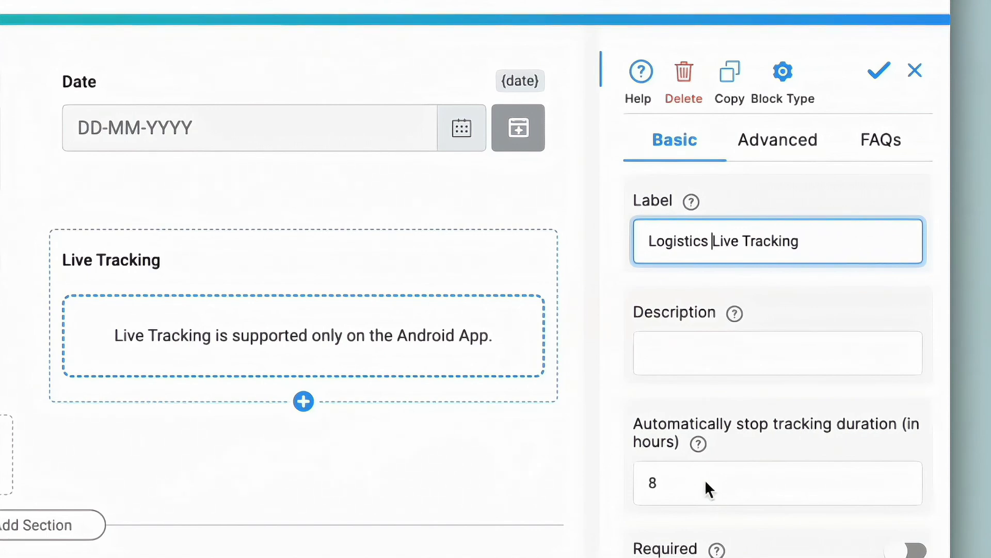
click(665, 476)
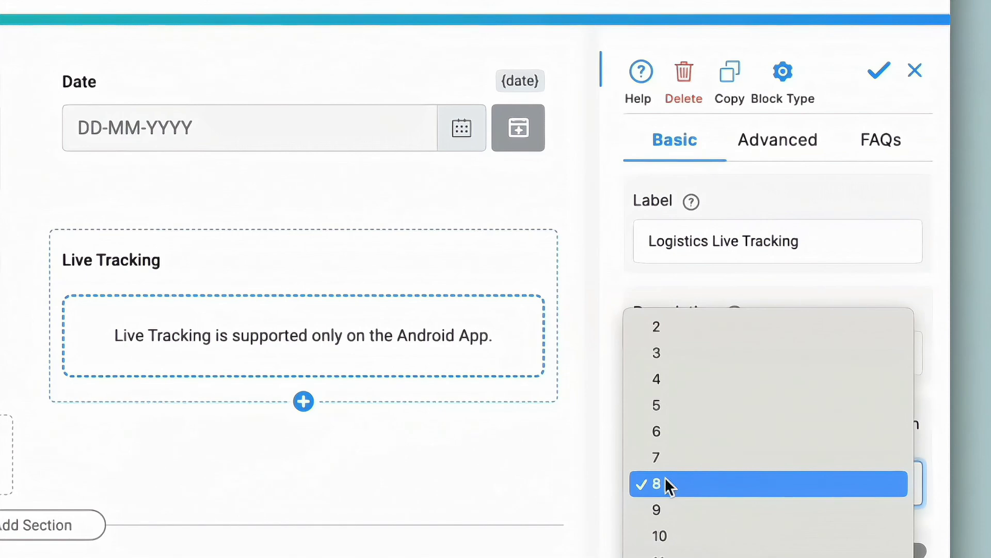
click(670, 531)
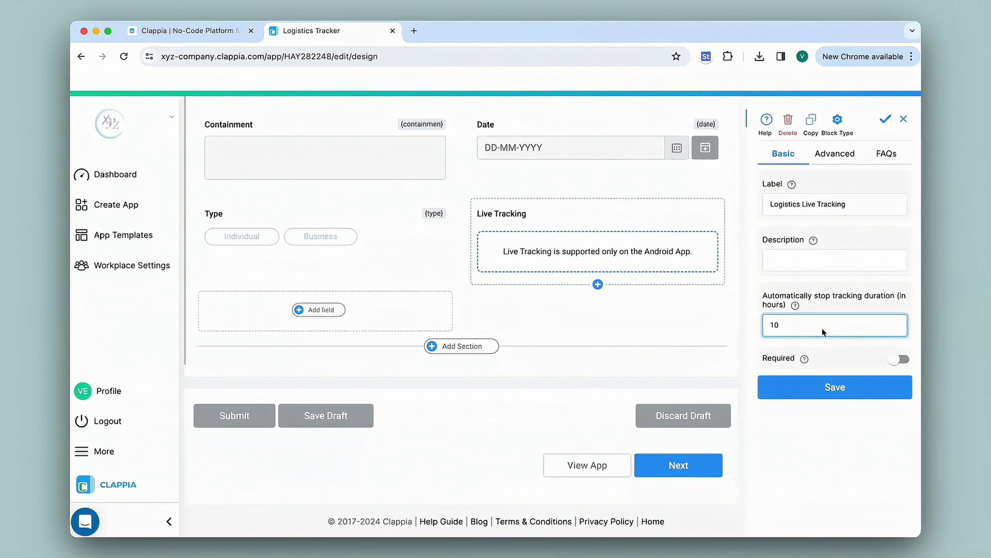
click(900, 359)
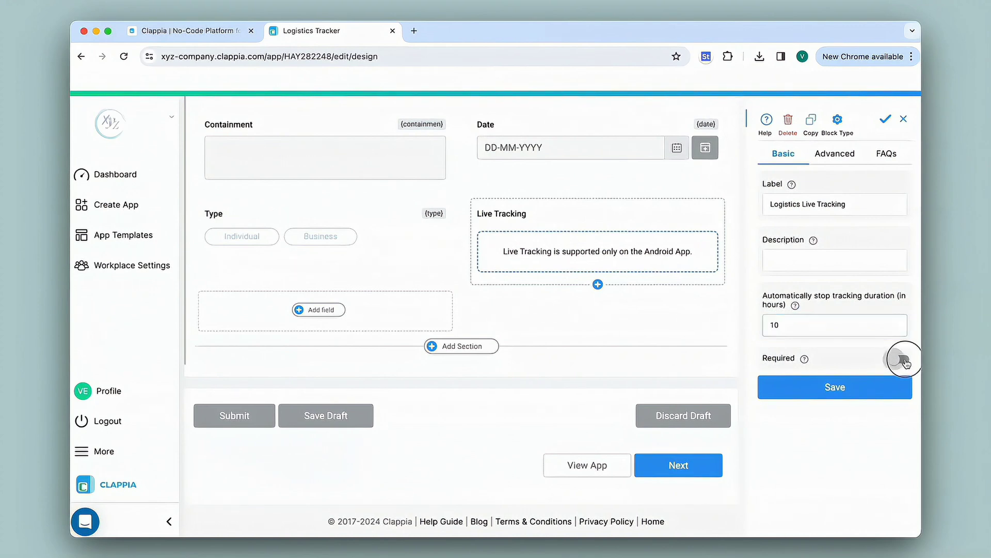
click(846, 391)
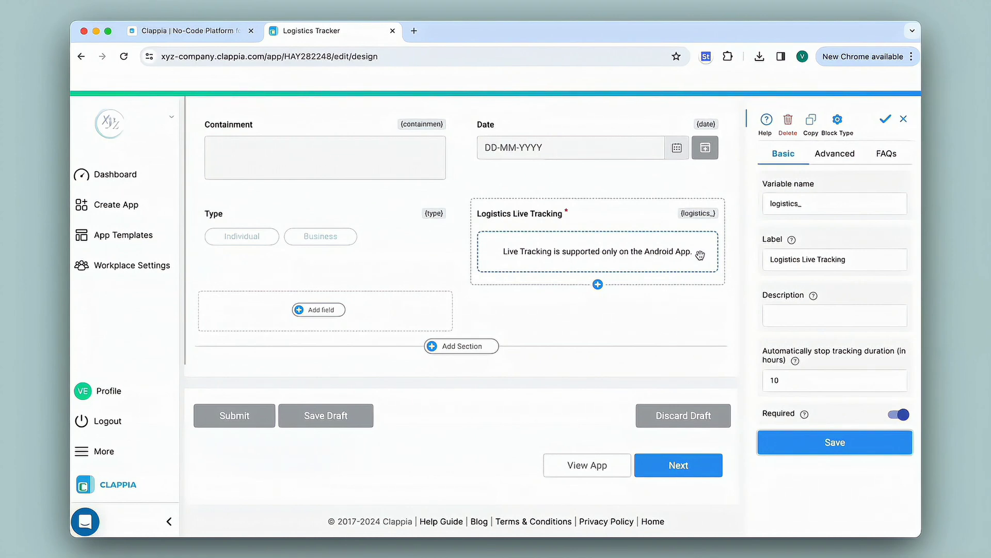
Step: Preview the form on mobile, try the Type options with the Logistics Live Tracking field, and return to the design editor
scroll(457, 277, up, 5)
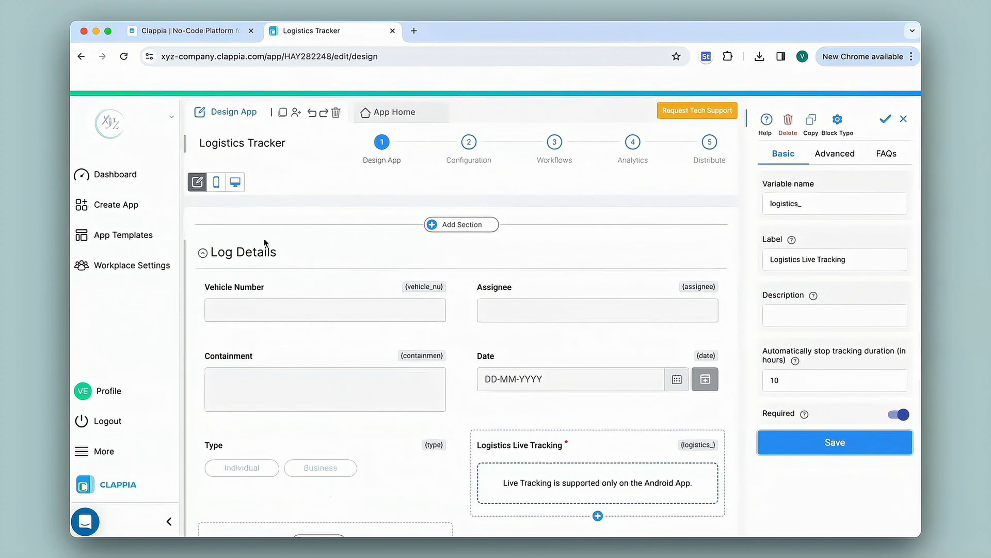
click(217, 182)
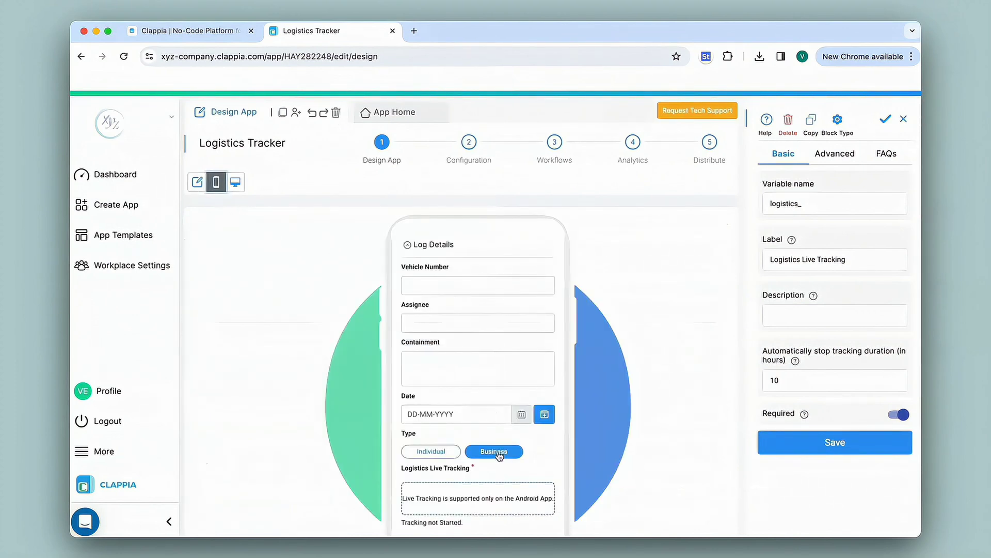
scroll(499, 454, down, 3)
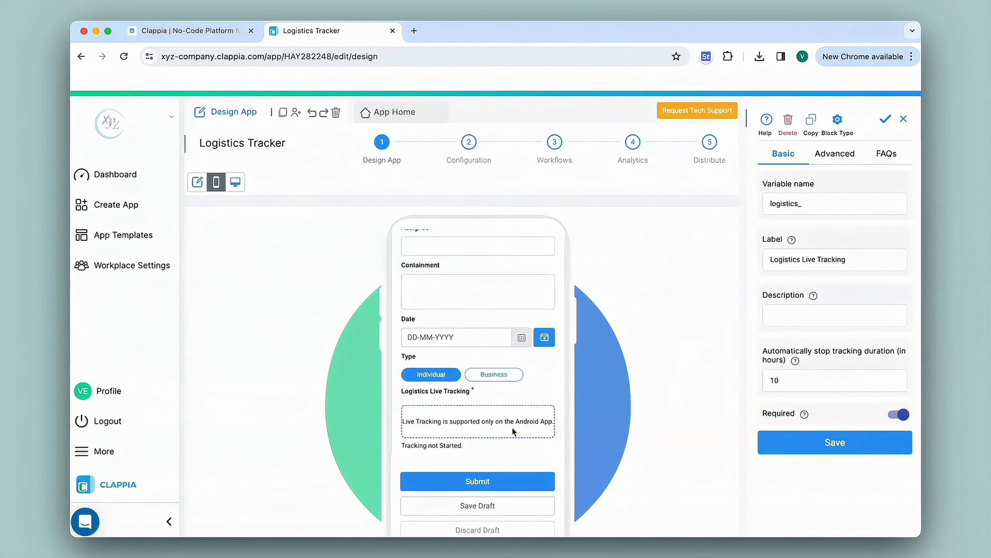
click(511, 375)
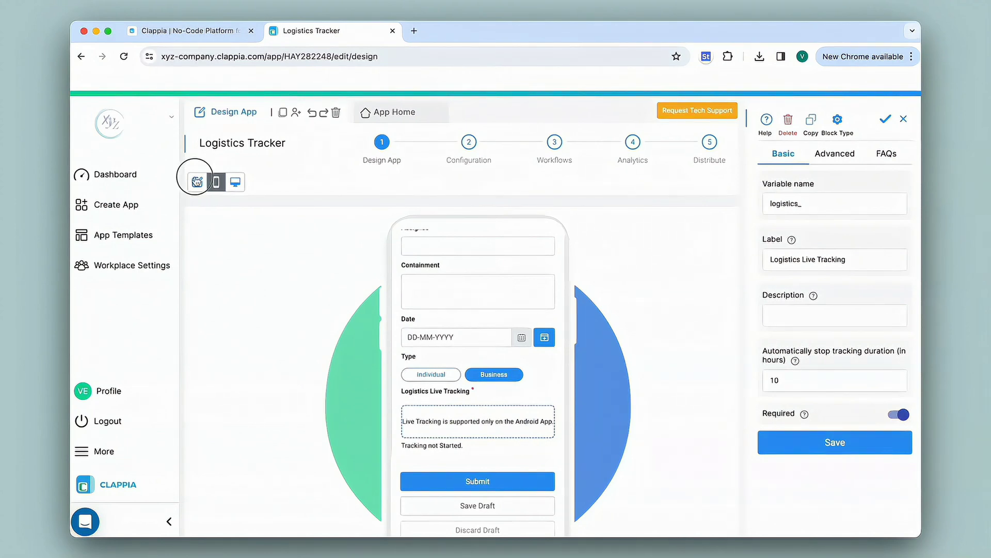
click(197, 182)
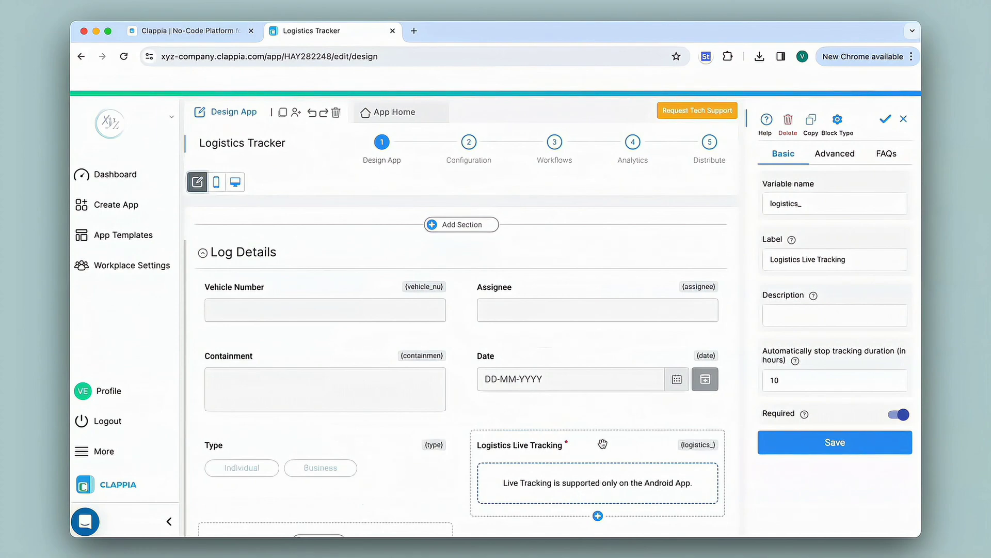
Step: Set the Logistics Live Tracking field to display only if {type} ="Business", and save the condition
click(841, 155)
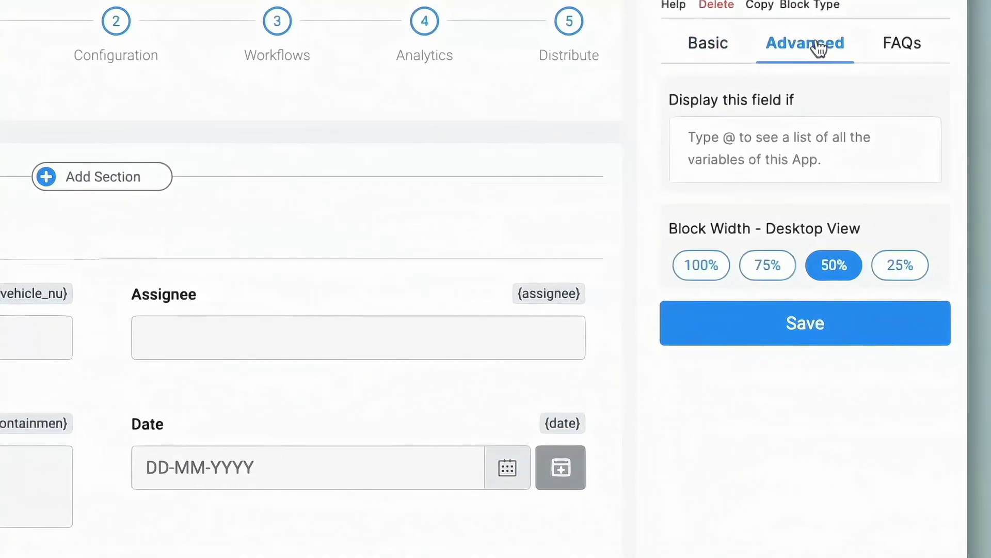
click(675, 101)
drag(641, 83, 825, 91)
click(706, 121)
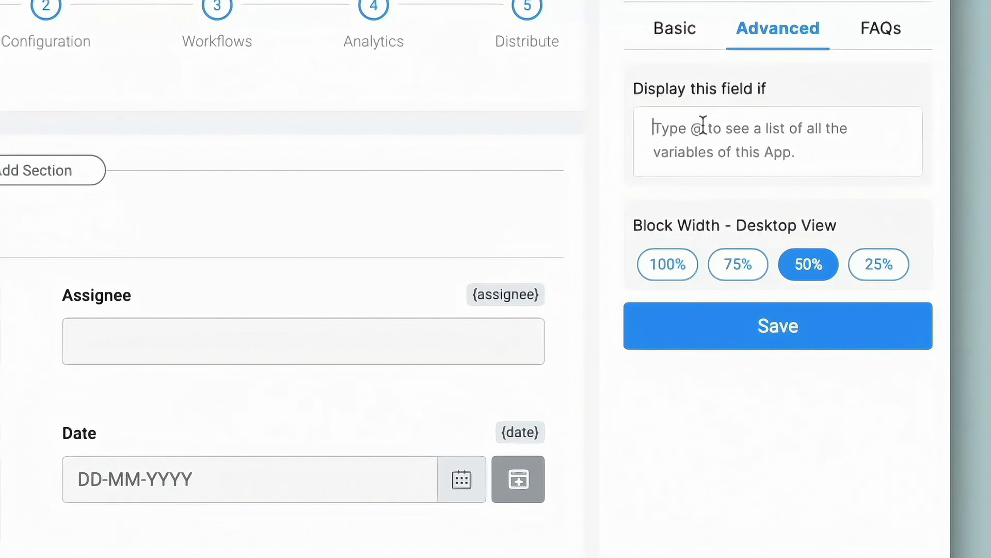
text(@)
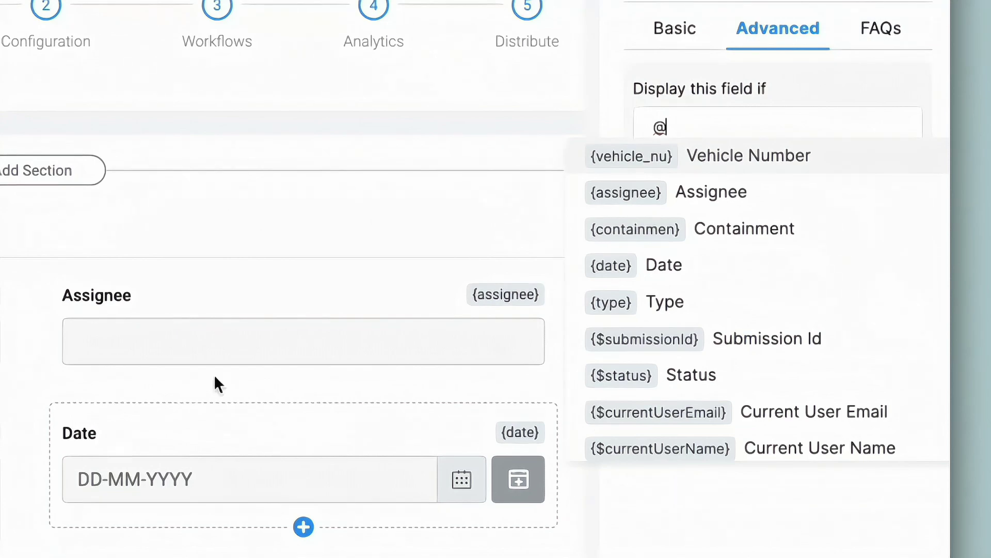
text(type)
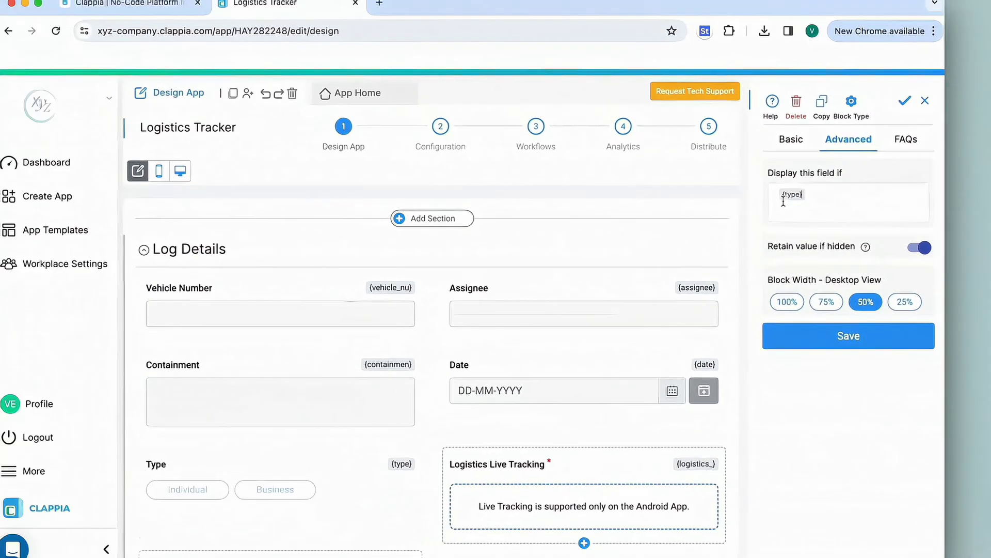
click(692, 150)
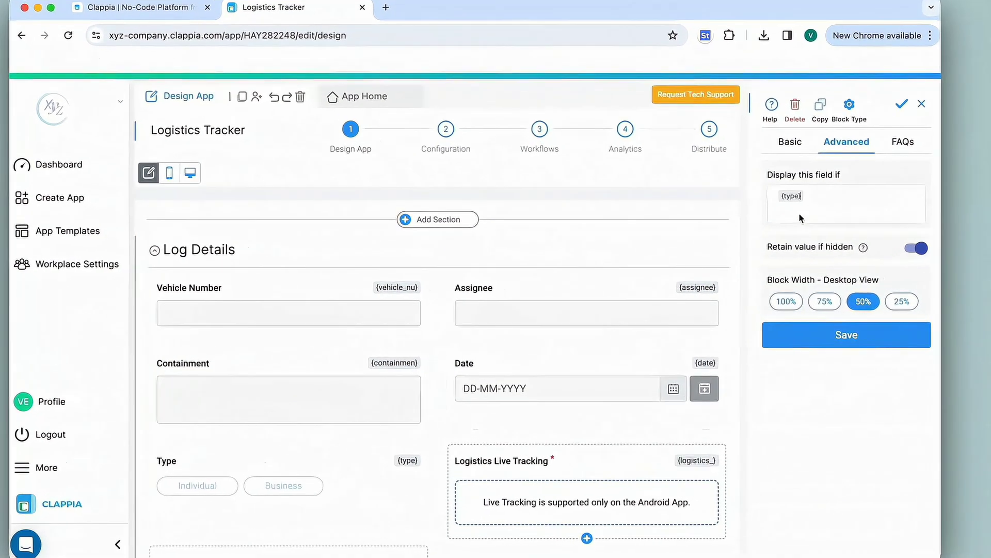
text(="")
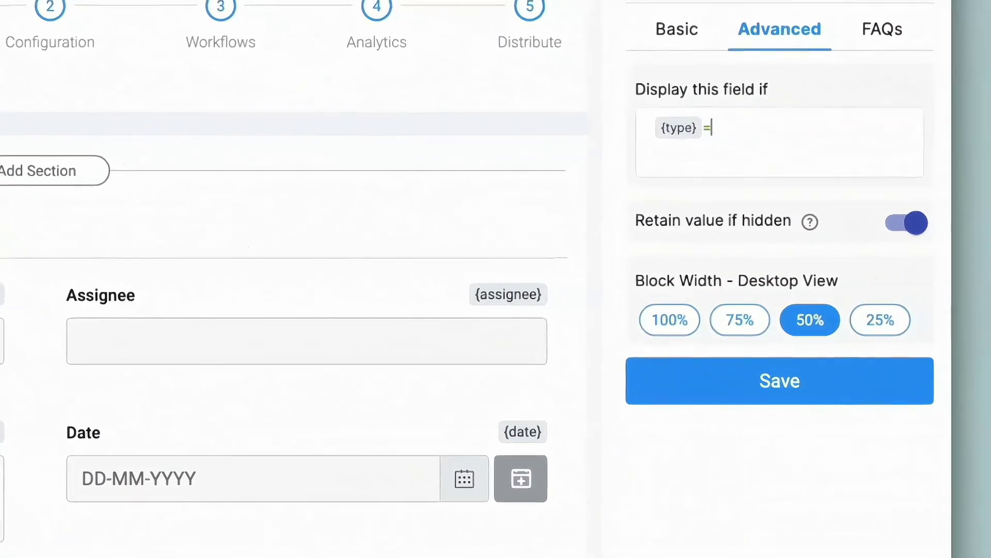
text(Business)
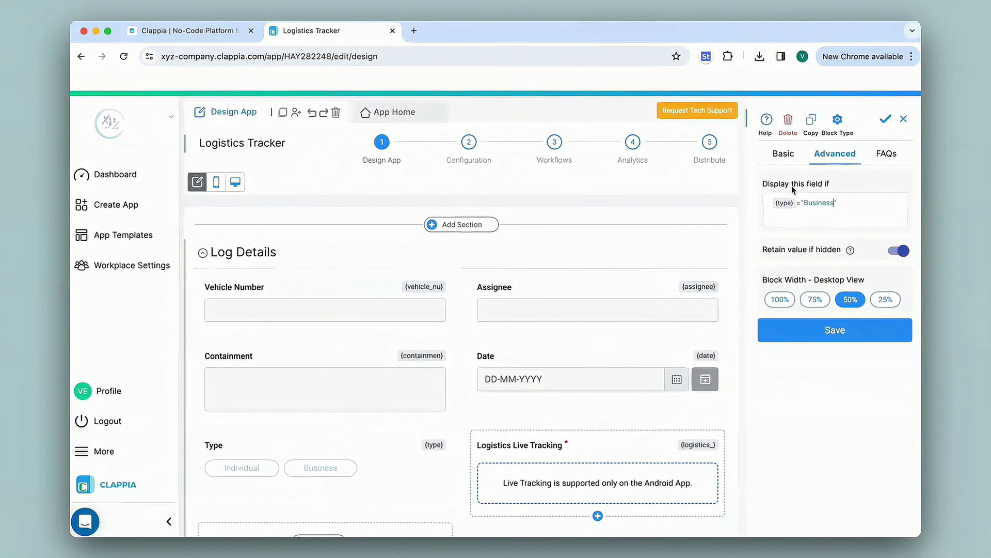
click(820, 214)
drag(762, 250, 845, 252)
mouse_move(845, 251)
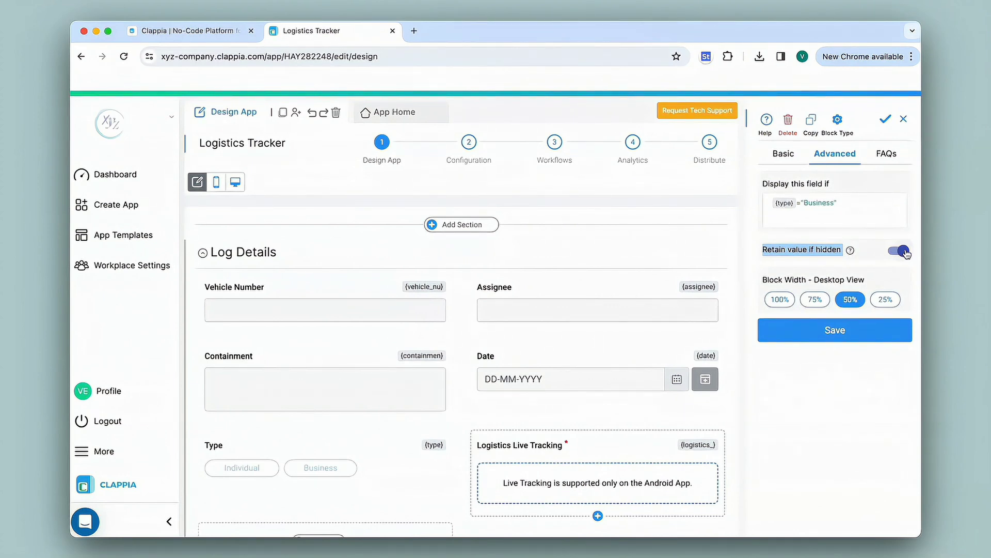
click(835, 331)
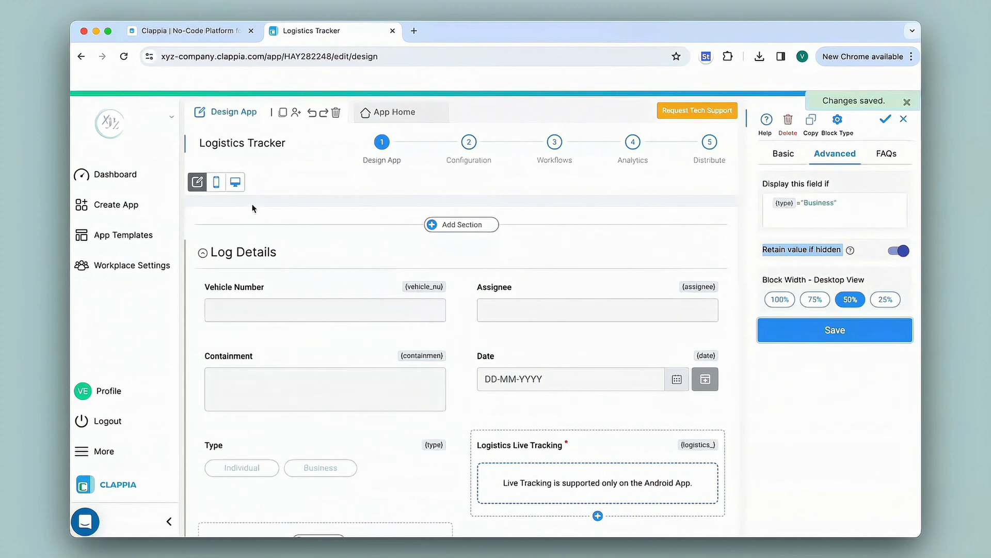
Step: Test the display condition in the mobile preview by switching Type between Individual and Business, and return to the design editor
click(216, 182)
scroll(489, 343, down, 1)
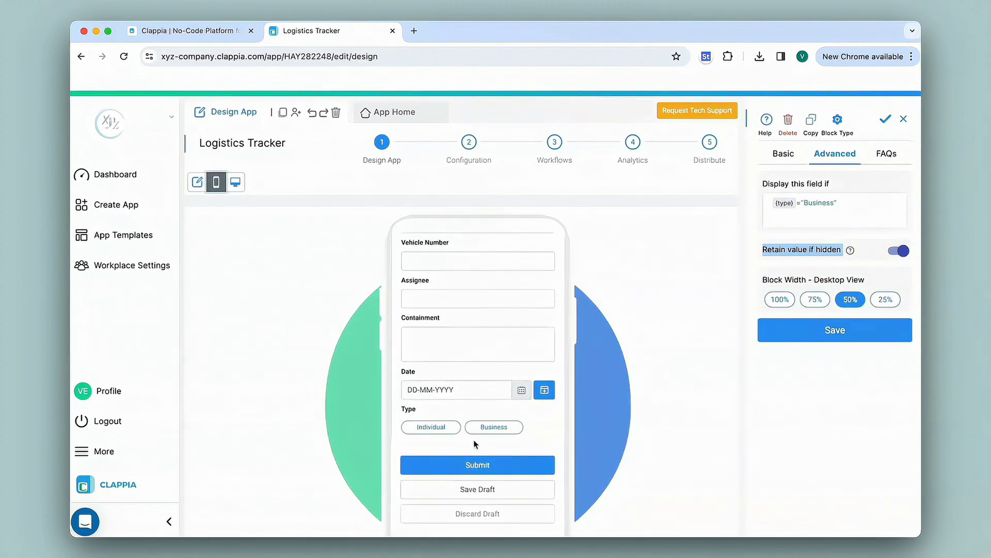
click(440, 428)
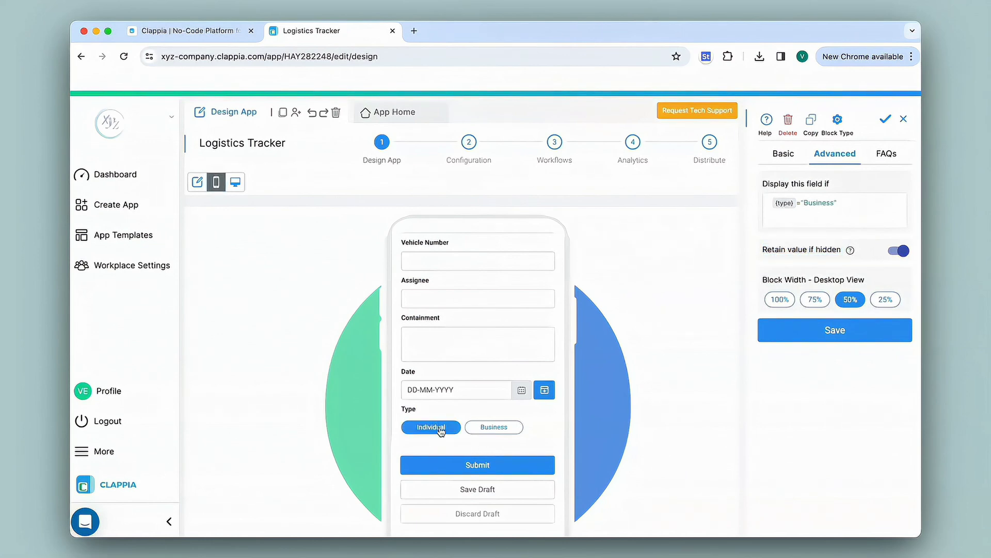
click(503, 431)
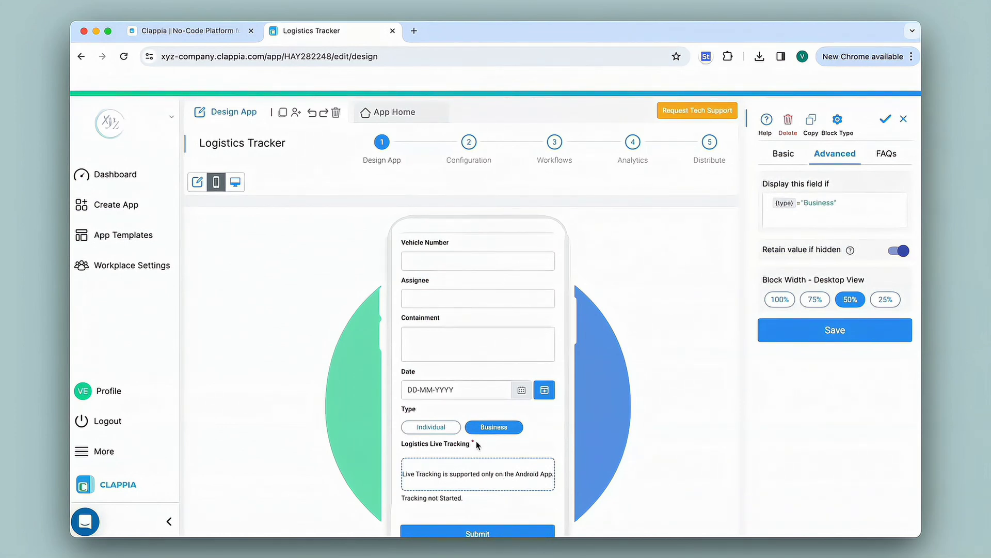
scroll(478, 445, down, 1)
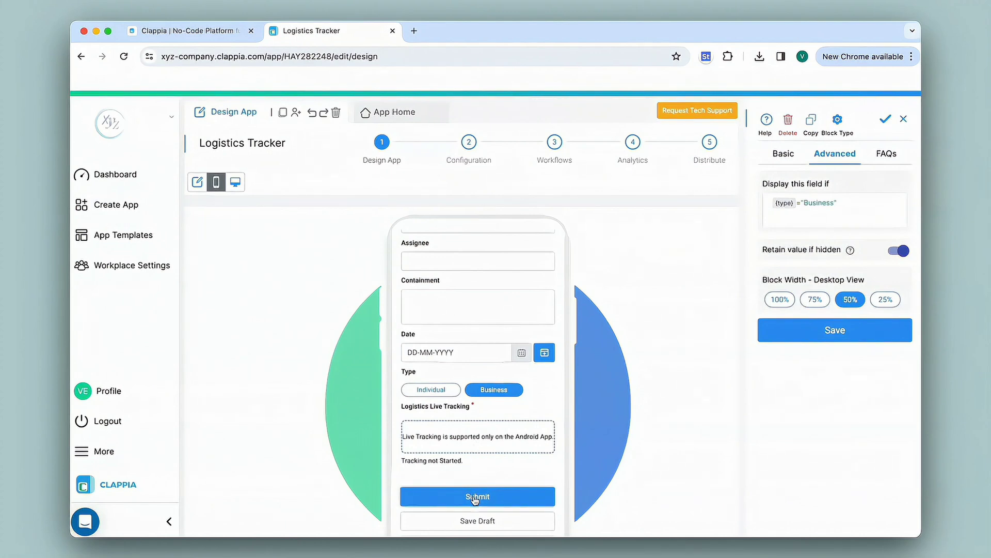
click(428, 390)
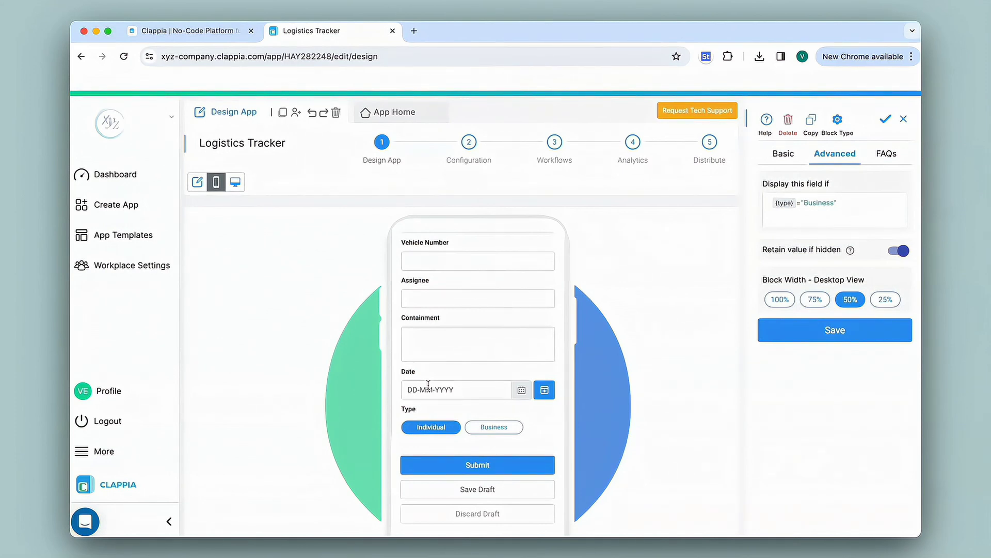
click(518, 471)
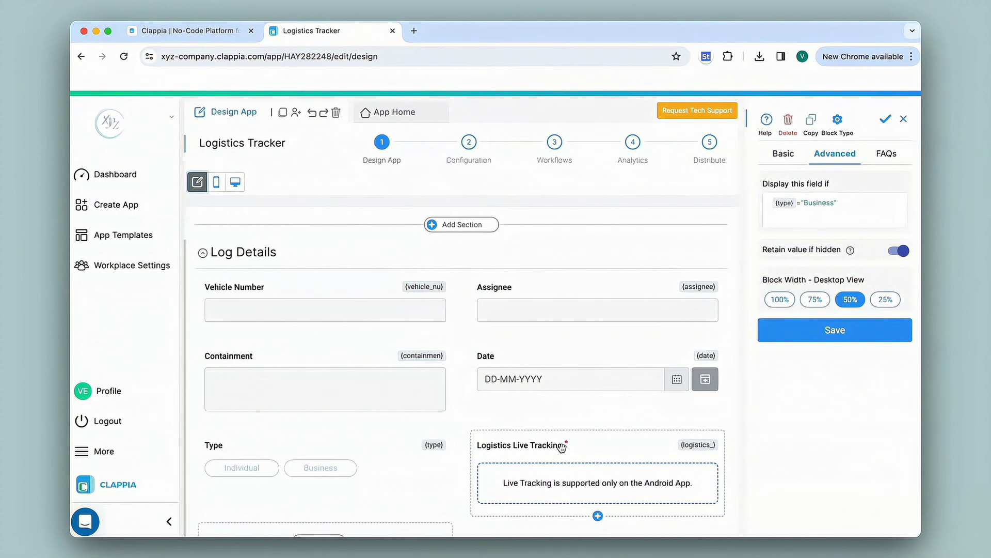
Step: Add a section below Log Details, name it "Tracking Details" and save it
scroll(516, 413, down, 5)
click(462, 347)
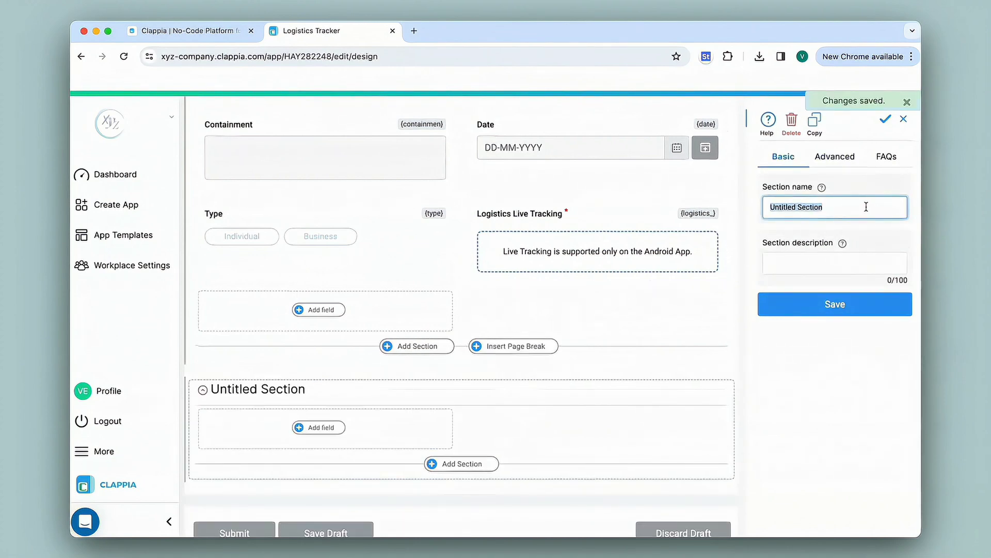
text(Tracking Details)
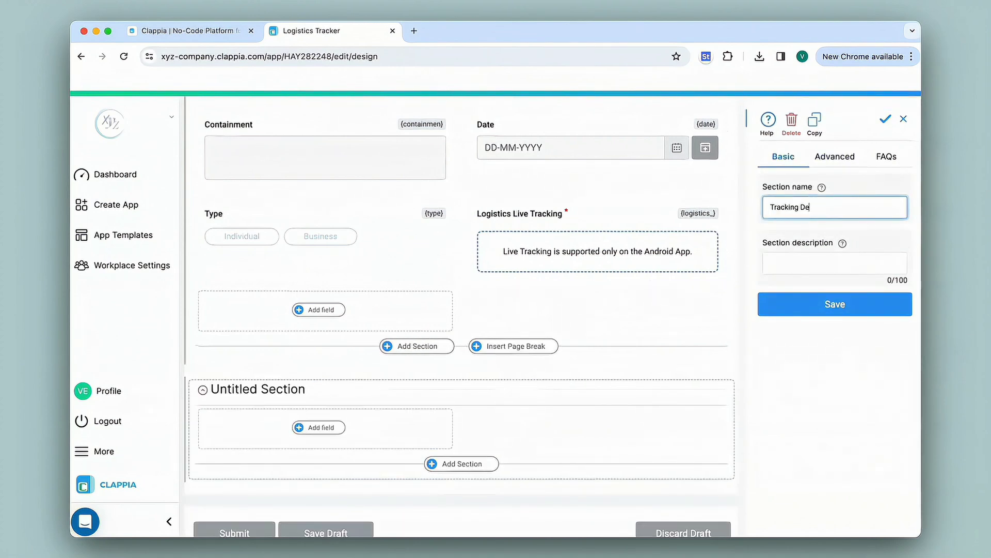
click(839, 305)
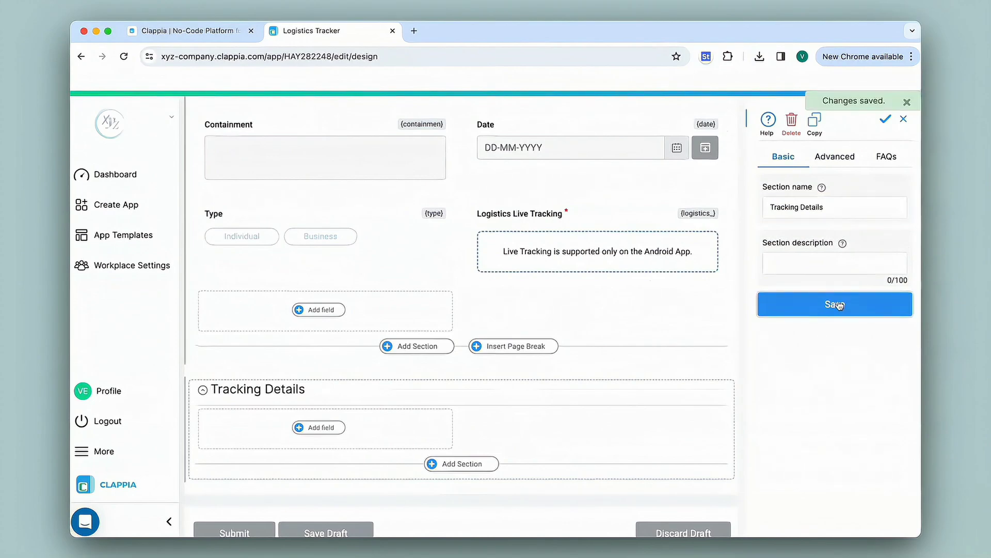
Step: Add a Calculations & Logic field to the Tracking Details section and label it "Total Hours Taken"
click(324, 428)
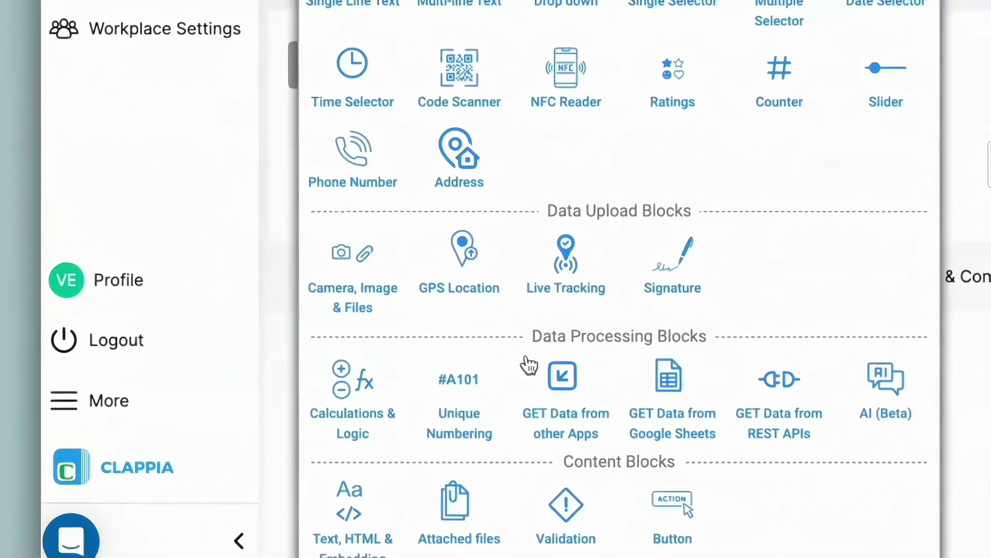
click(372, 398)
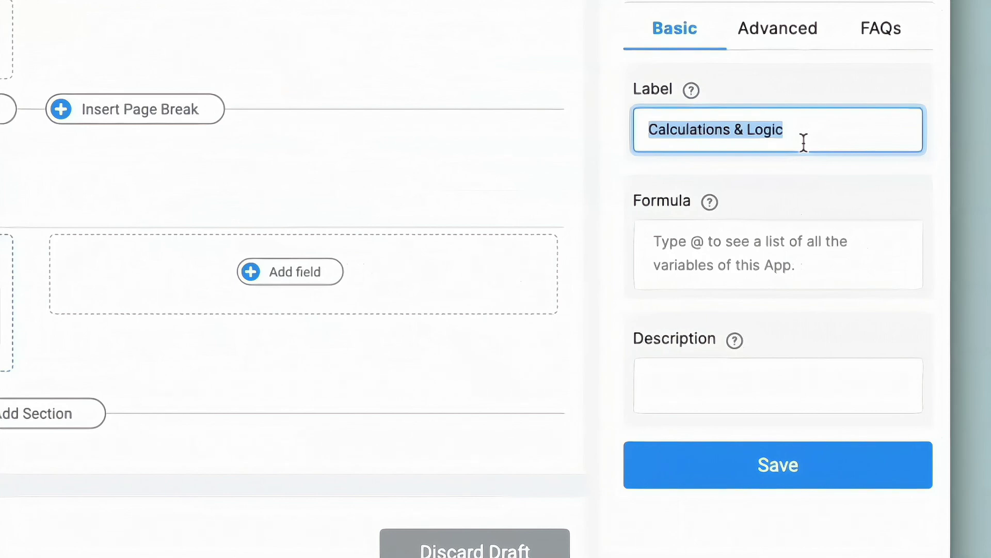
text(Total Hours Taken)
Step: Enter the Total Hours Taken formula as {logistics_#endTime} - {logistics_#startTime}
click(723, 246)
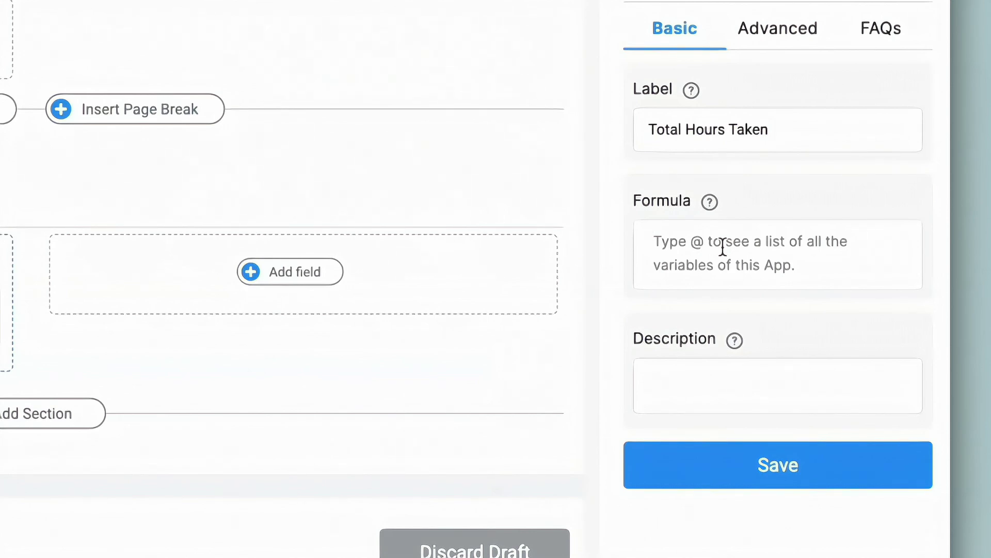
text(@liv)
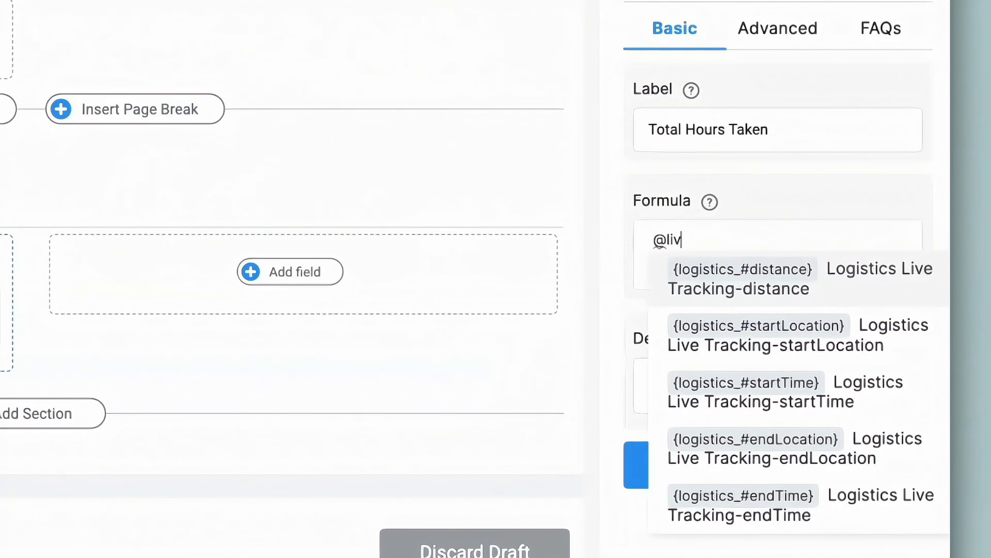
text(etrack)
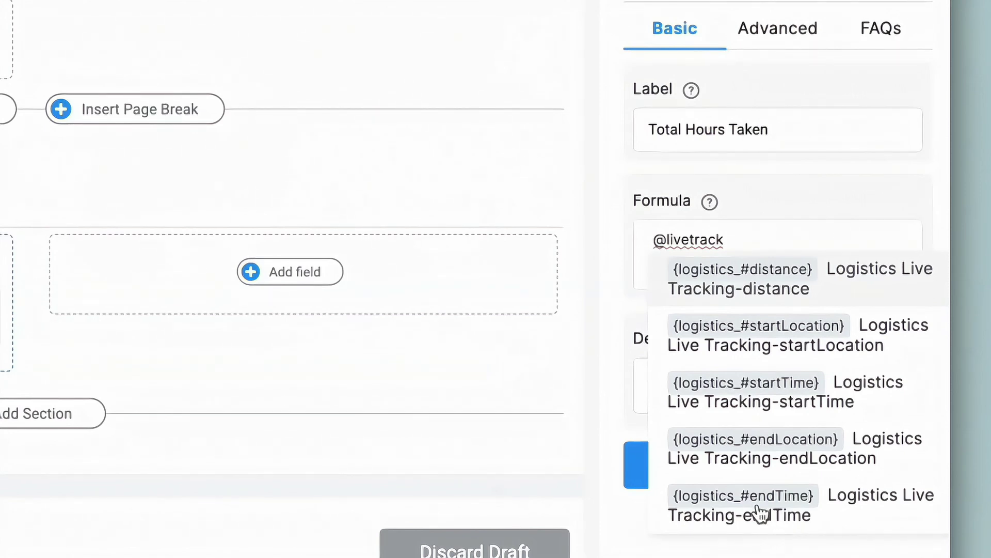
click(781, 512)
text(-@livetrack)
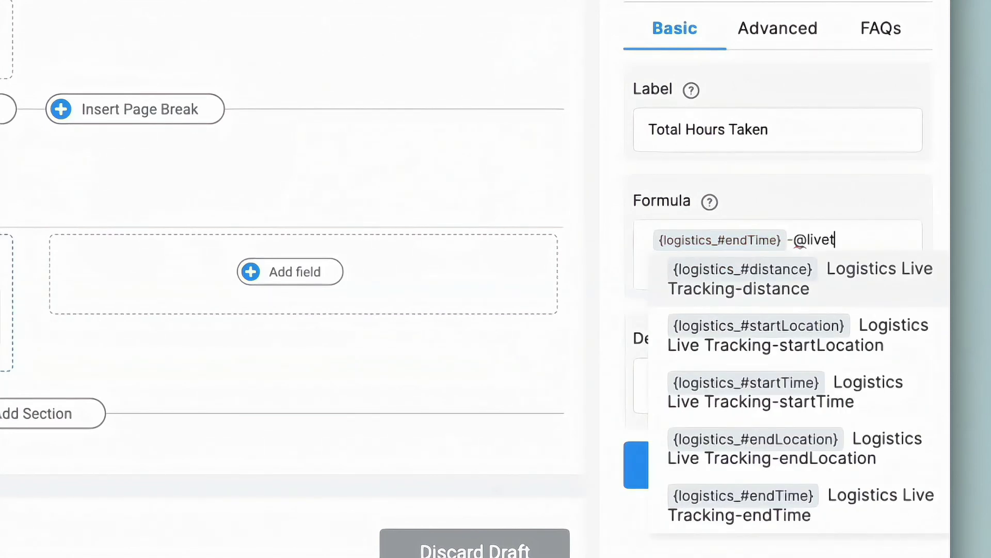
click(767, 392)
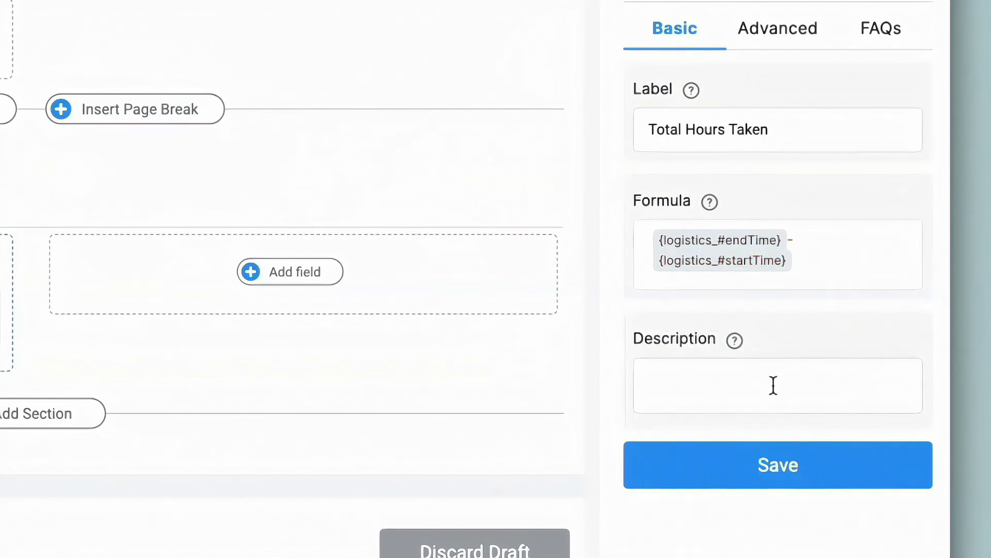
Step: Wrap the time difference in parentheses, divide it by 60, and save the Total Hours Taken field
text())
click(654, 240)
text(()
click(829, 270)
text(/60)
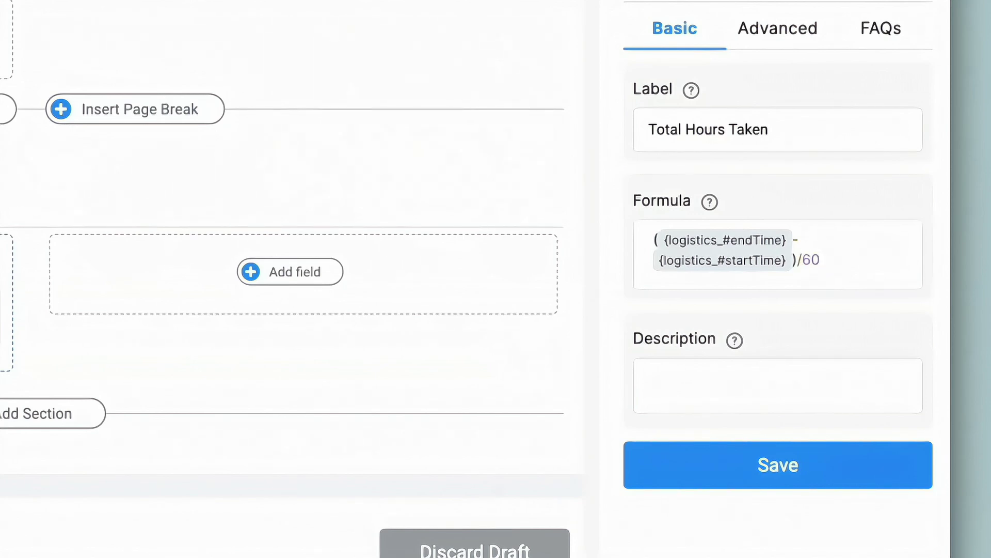
click(813, 481)
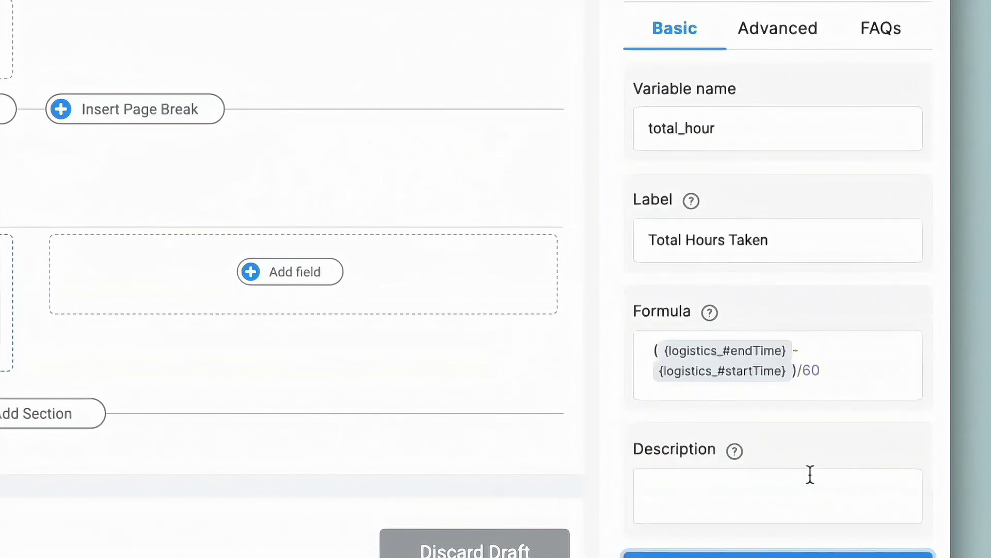
Step: Add a second Calculations & Logic field to Tracking Details, labelled "Total Distance Travelled" with the description "in km"
click(325, 281)
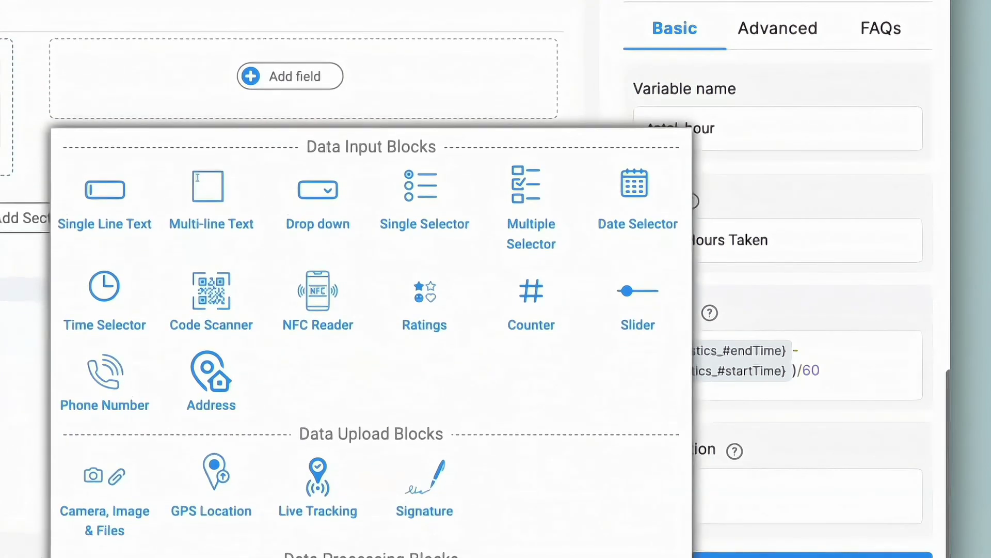
click(365, 275)
text(Total Distance Travelled)
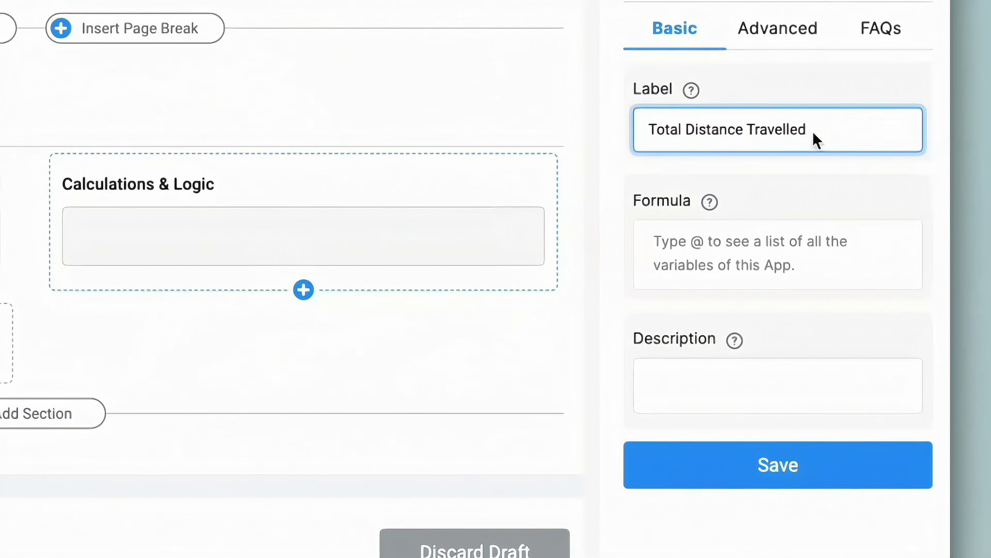
click(671, 371)
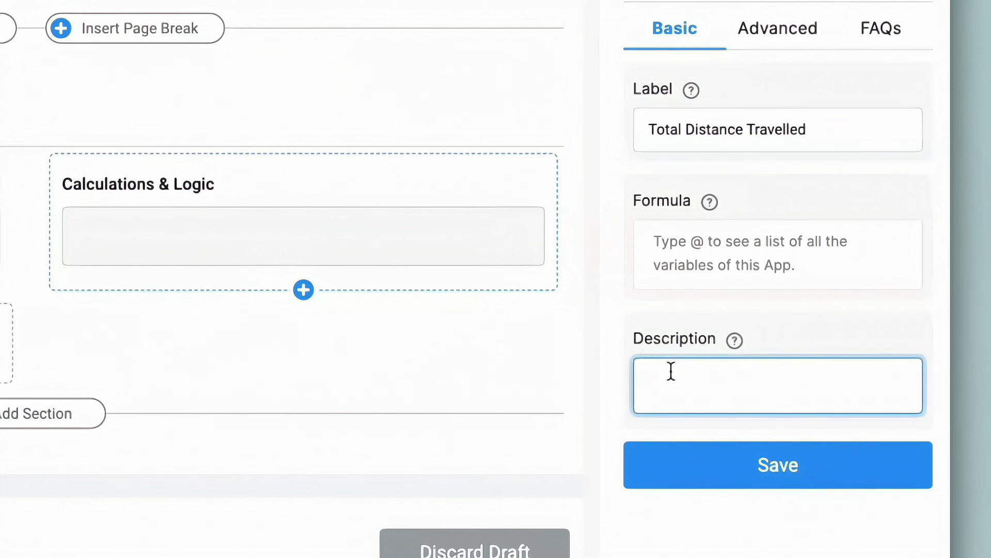
text(in km)
Step: Set the Total Distance Travelled formula to {logistics_#distance} and save the field
click(698, 246)
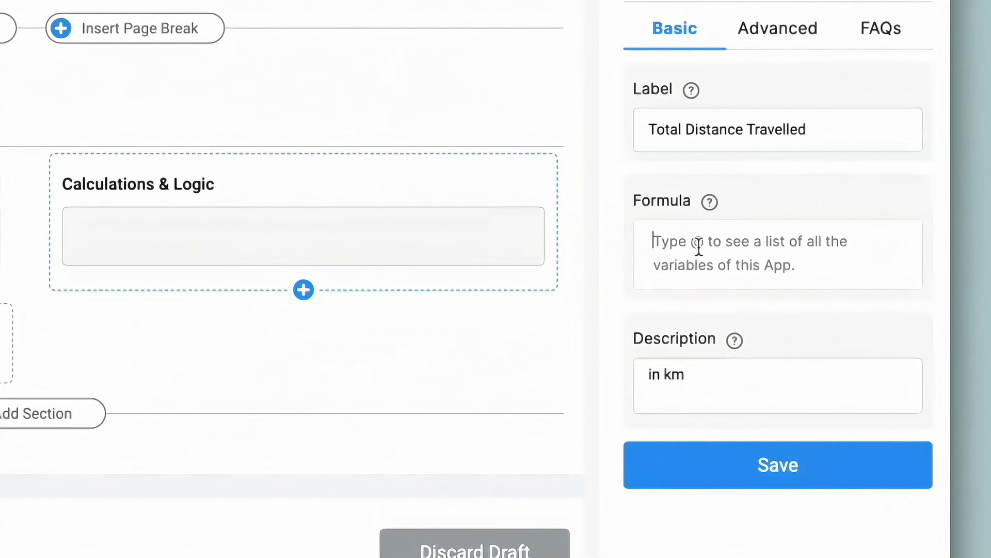
text(@livetrack)
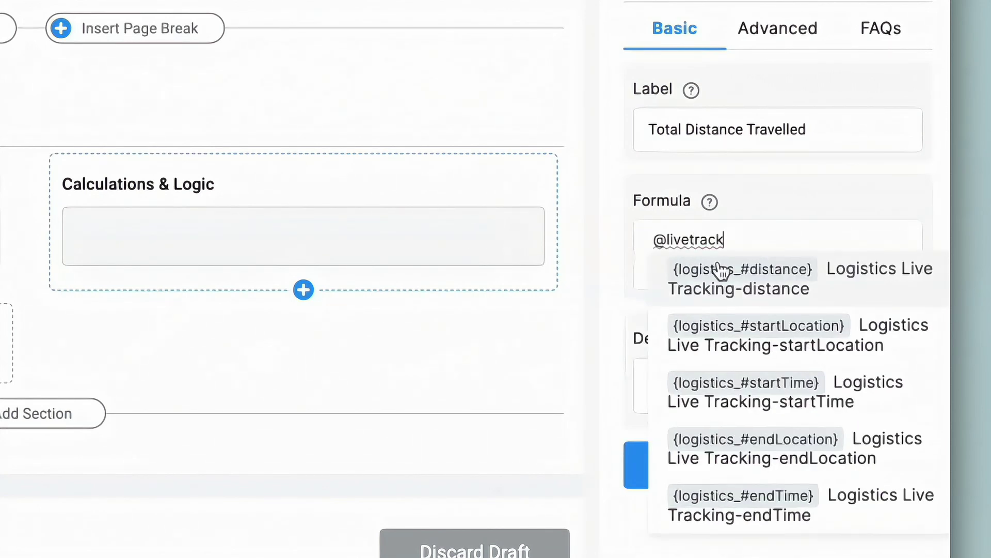
click(773, 282)
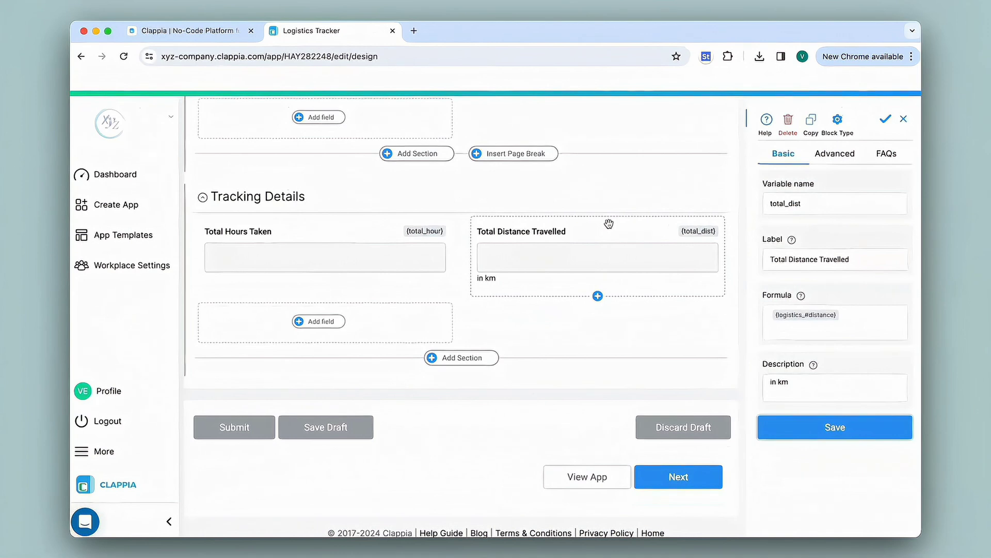
Step: Set the Tracking Details section to display only if {type} ="Business", retain its values if hidden, and save
scroll(609, 224, up, 3)
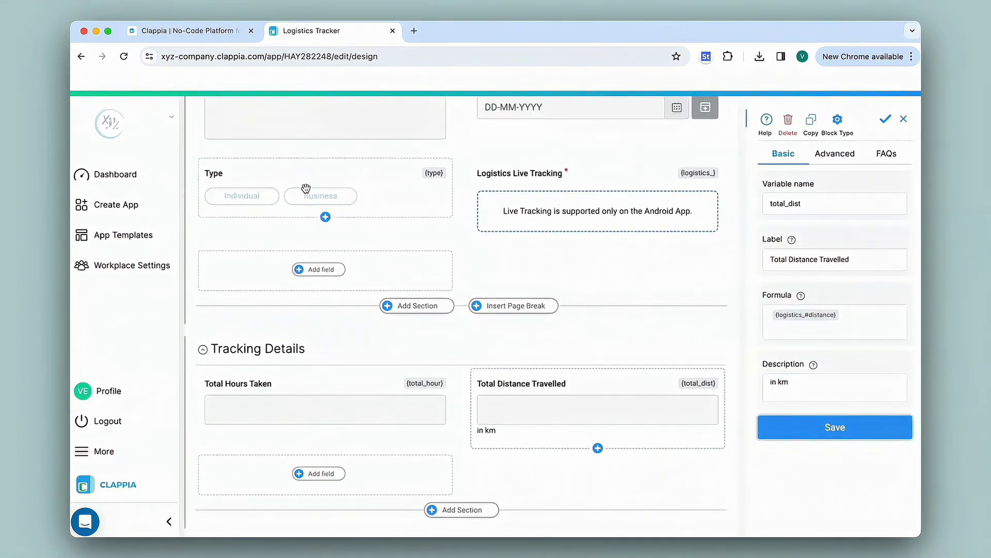
click(336, 349)
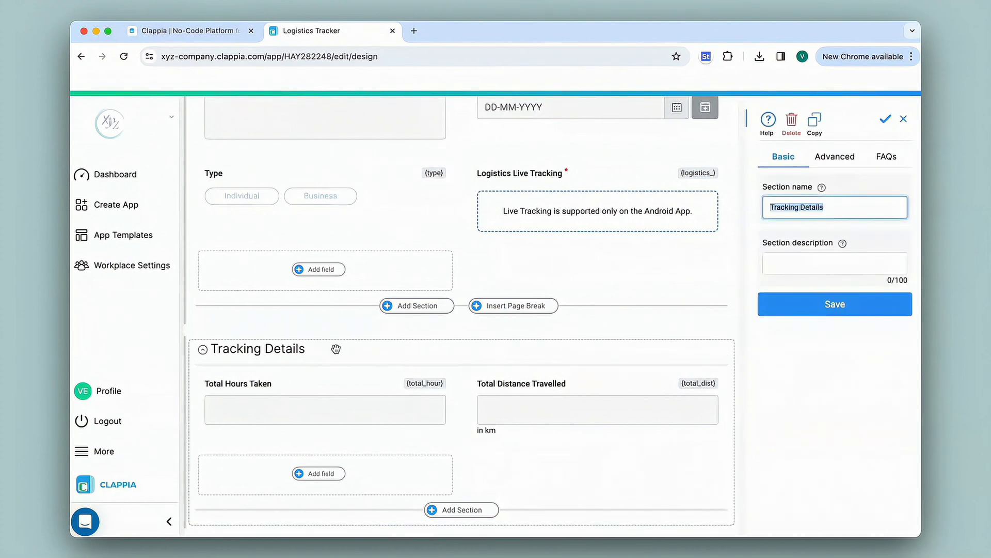
click(846, 156)
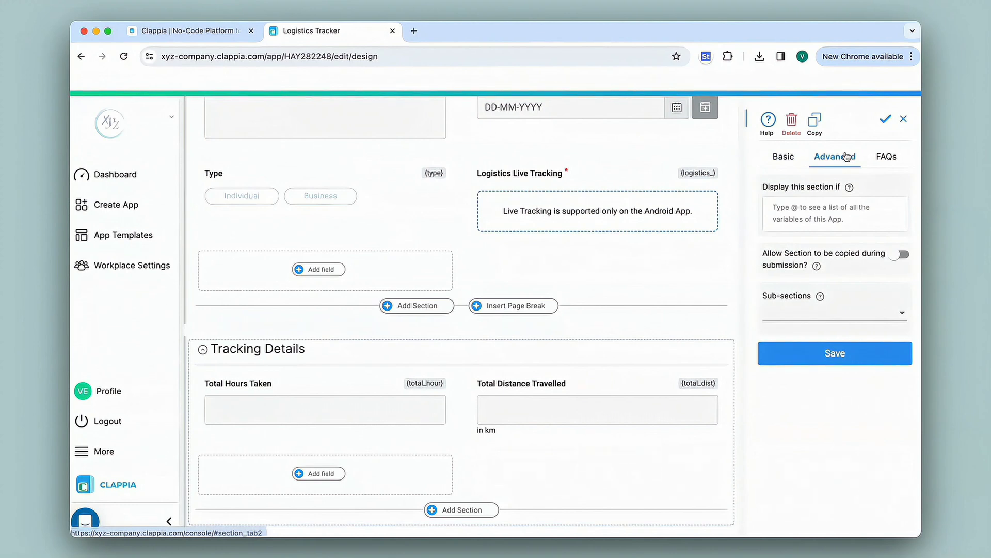
click(774, 206)
text(@)
key(Down)
key(Down)
key(Down)
key(Down)
key(Return)
text(="Business)
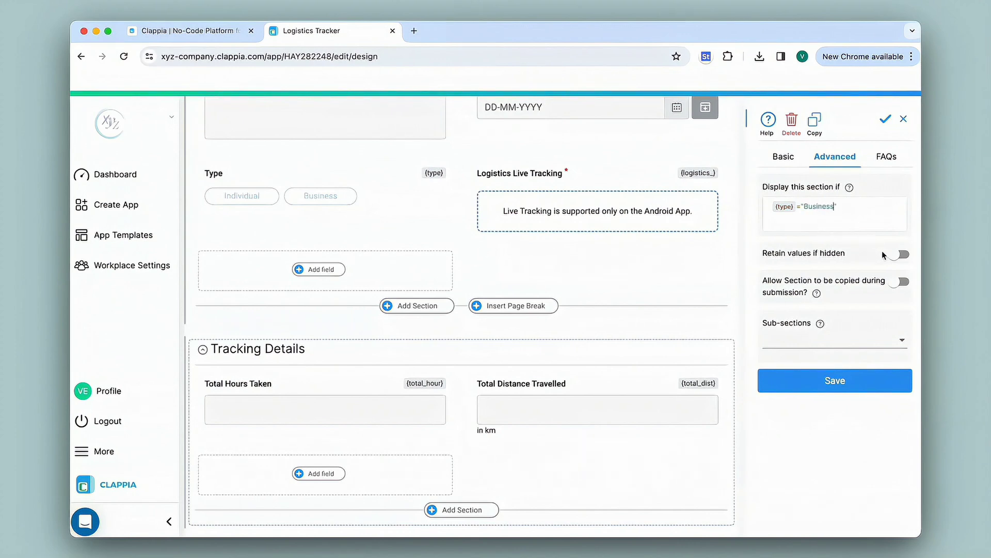
click(898, 255)
click(831, 388)
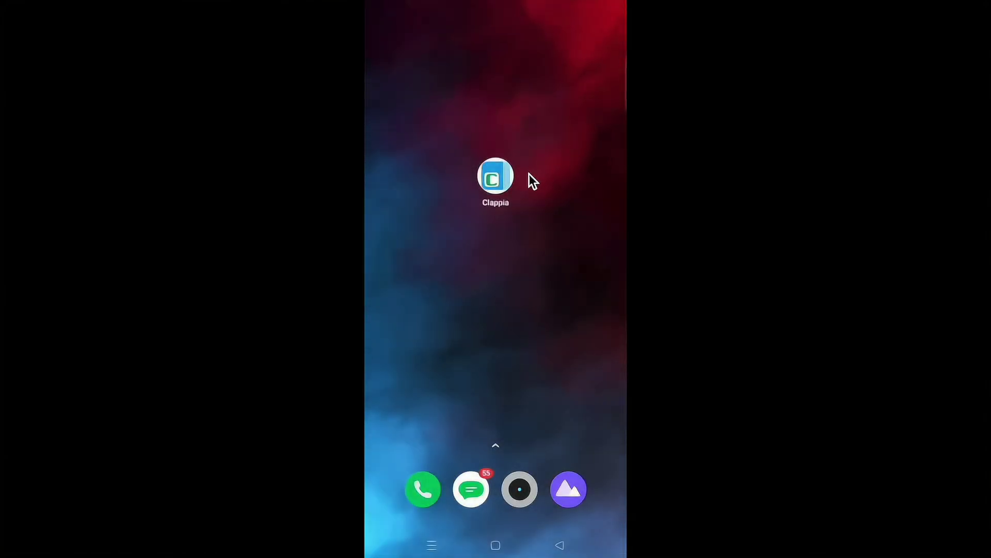
Step: Switch to the Clappia app on the Android phone and open the Logistics Tracker form
click(493, 175)
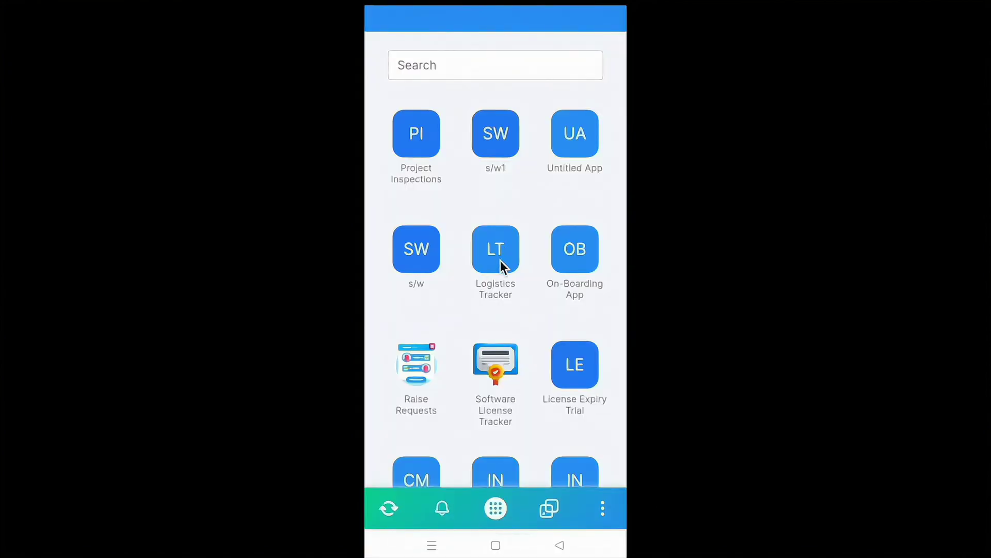
click(499, 258)
scroll(496, 310, down, 4)
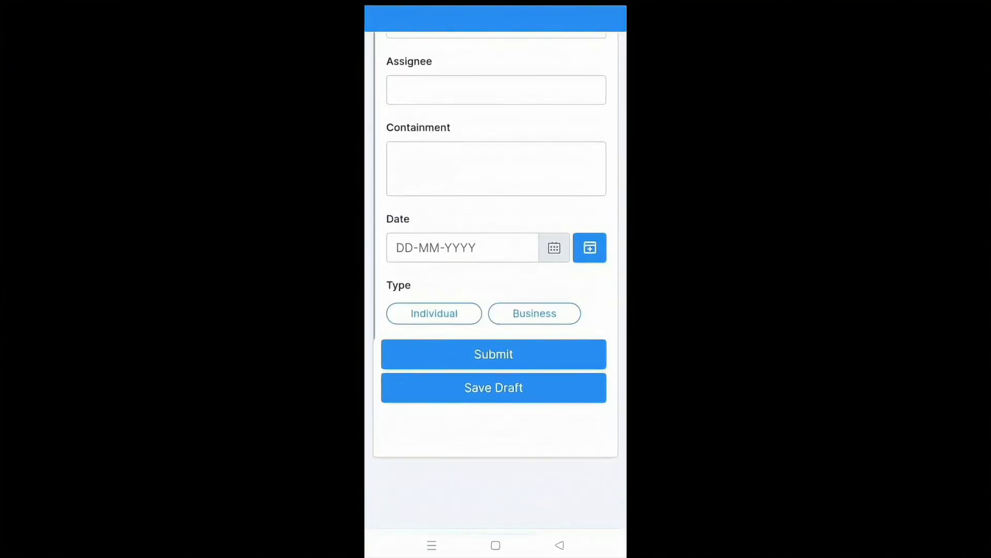
scroll(496, 309, up, 4)
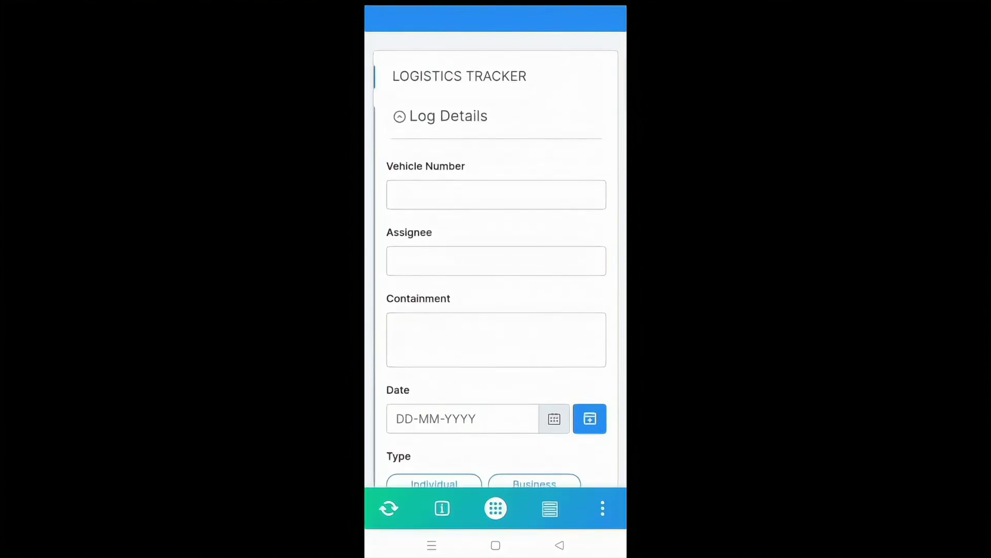
click(496, 195)
text(Ga-01-2754)
key(Return)
text(Abhisek)
key(Return)
text(Load 21)
key(Return)
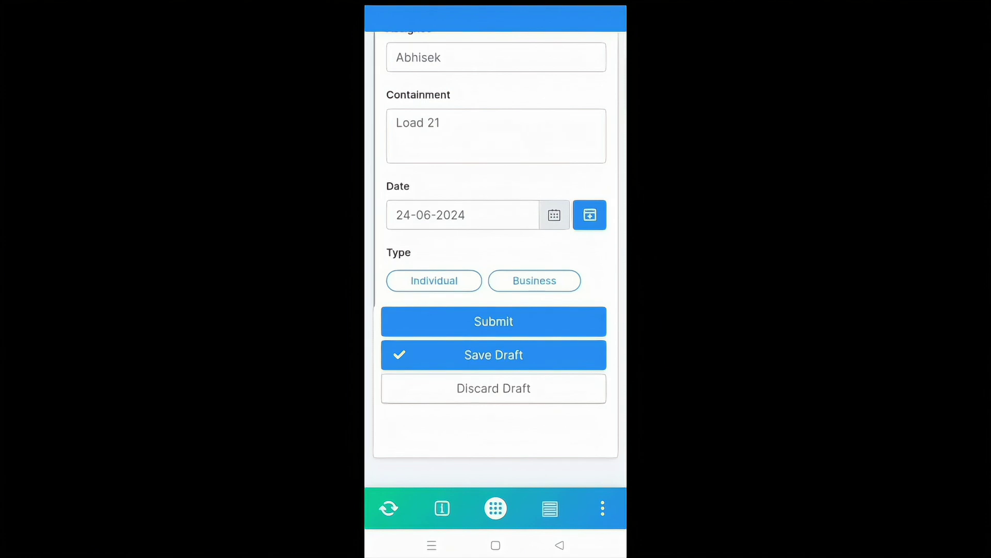
click(551, 284)
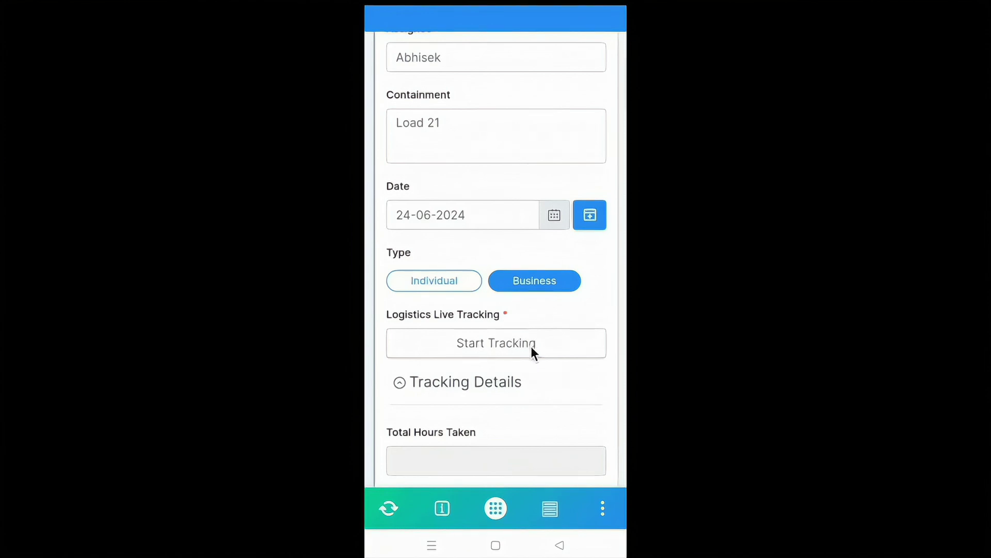
Step: Try to submit the entry without tracking, then start Logistics Live Tracking and accept the location data notice
scroll(530, 346, down, 5)
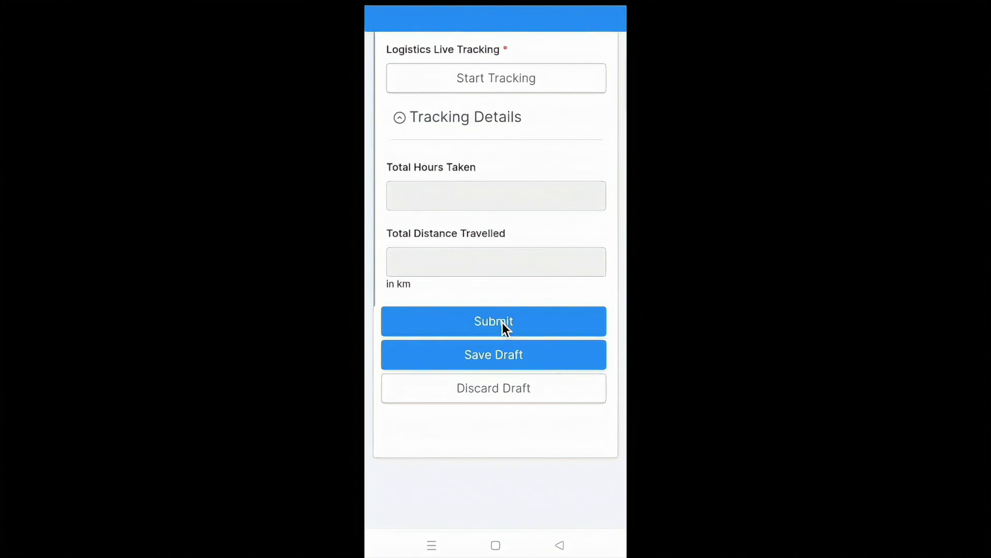
click(503, 324)
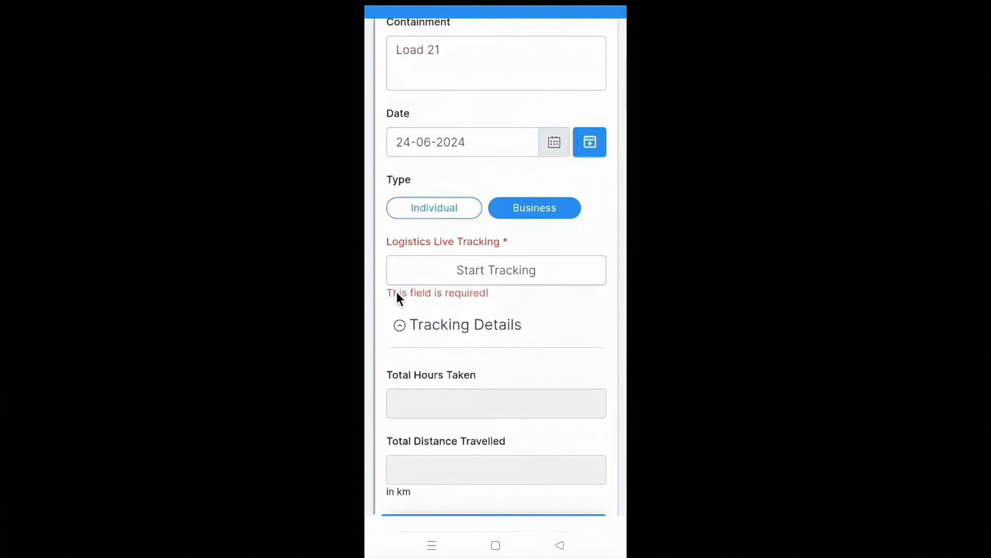
click(515, 270)
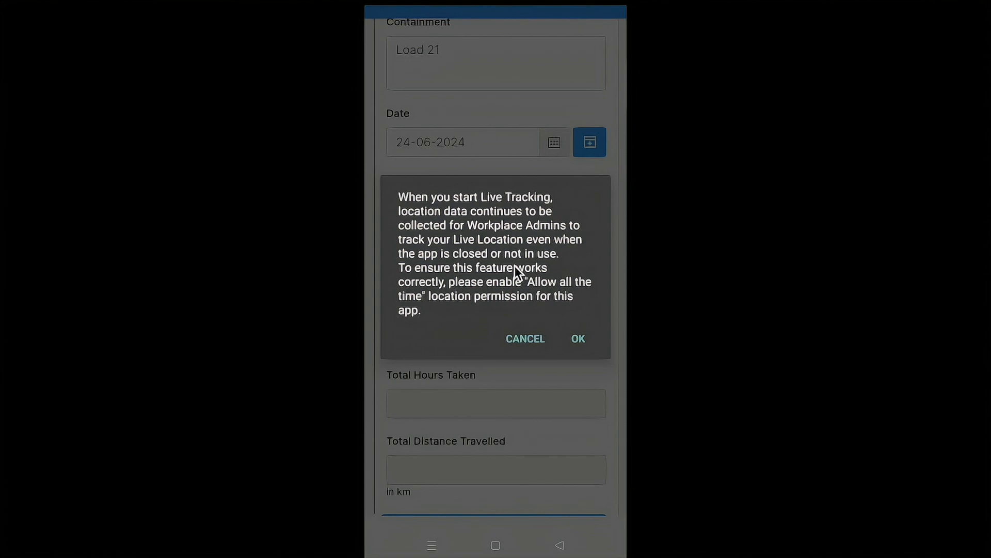
click(578, 341)
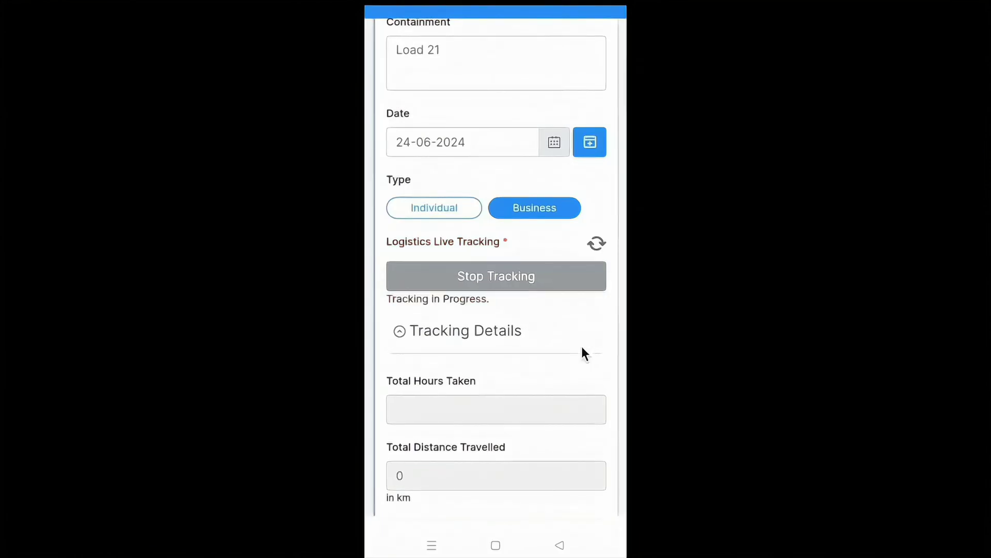
Step: Submit the entry while live tracking is running and go to the list of submissions
scroll(583, 348, down, 2)
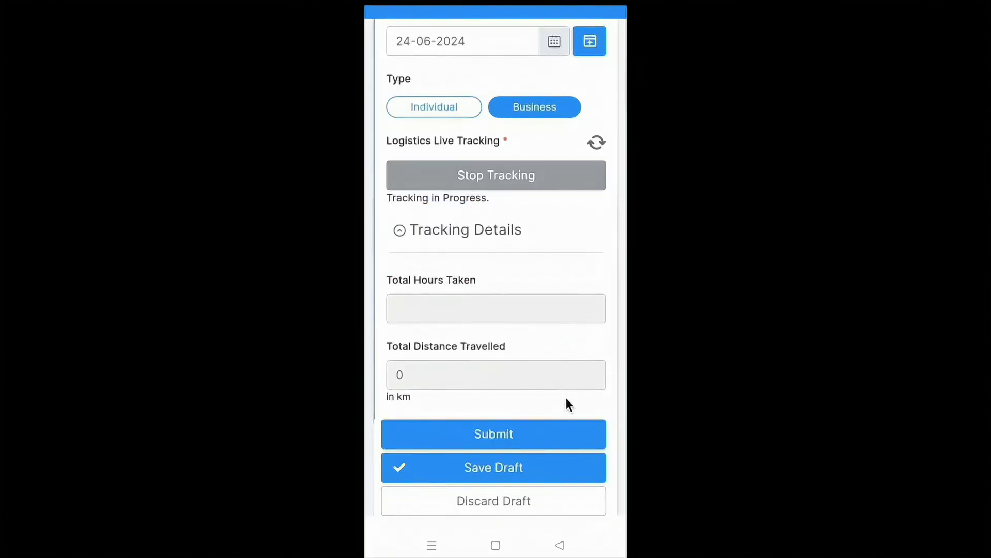
click(546, 432)
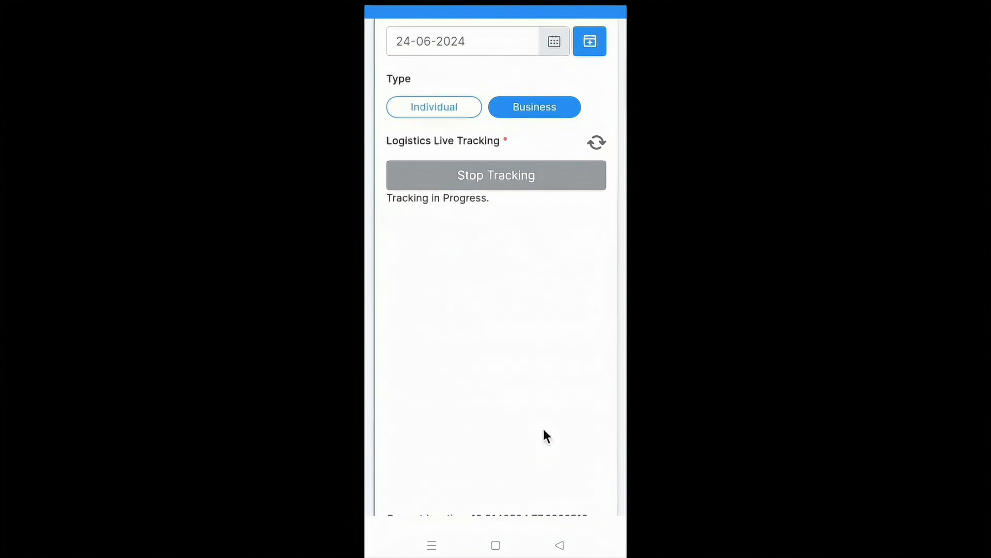
click(500, 253)
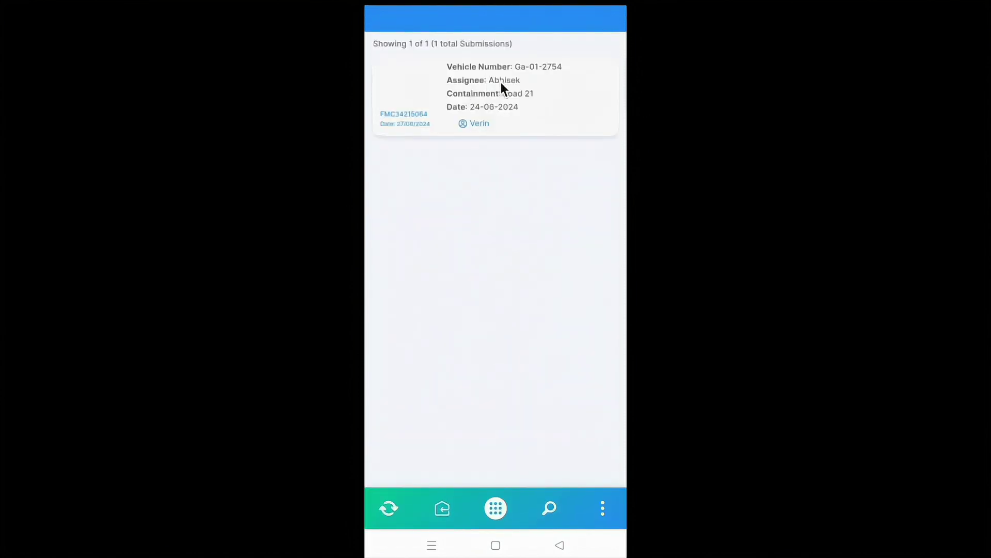
click(501, 82)
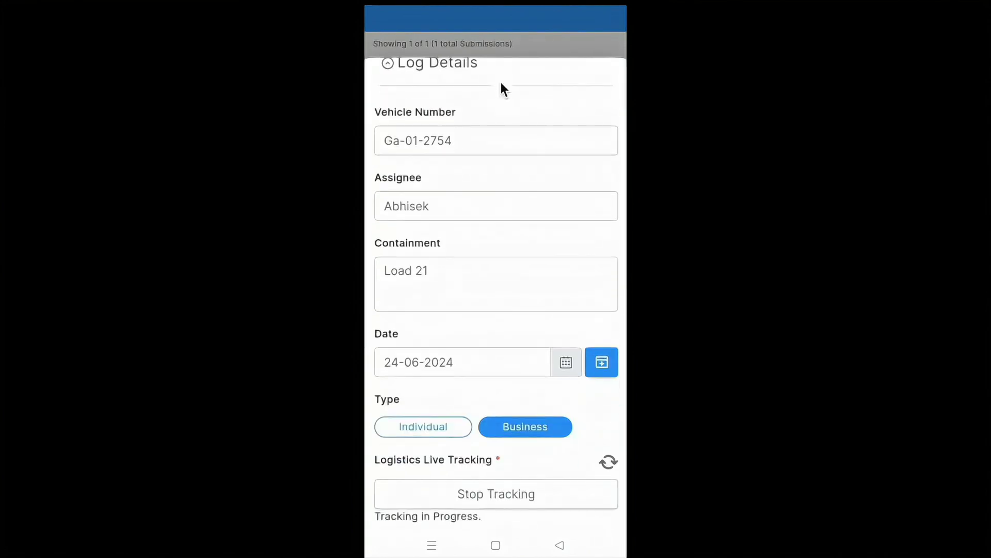
scroll(499, 83, down, 5)
scroll(500, 80, down, 1)
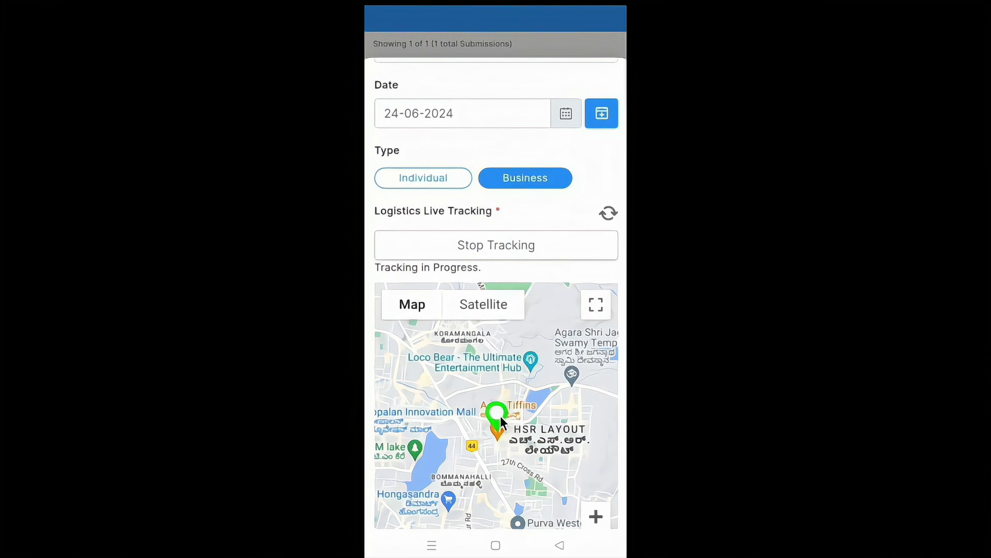
click(598, 307)
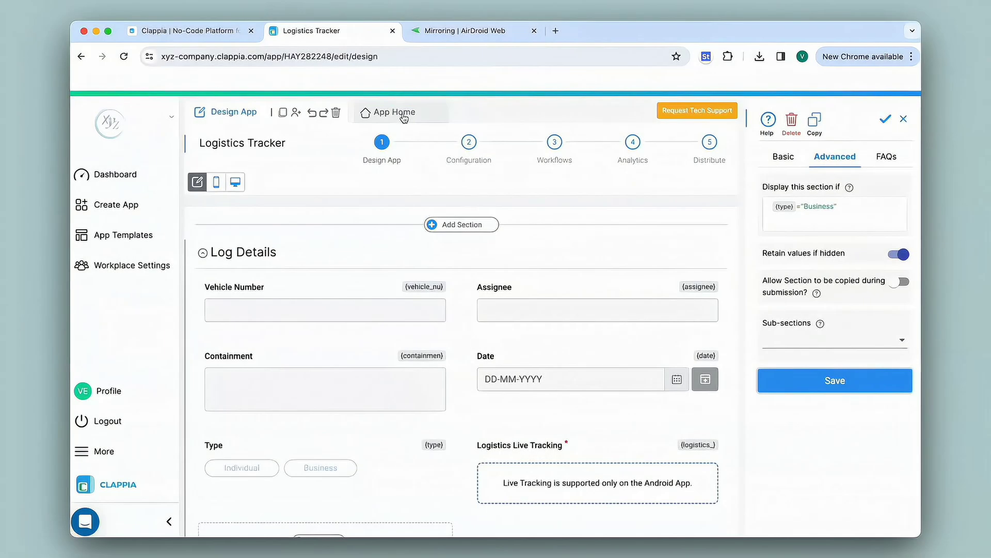
Step: Go to the Logistics Tracker's submissions and view the Ga-01-2754 entry down to its live tracking map
click(404, 117)
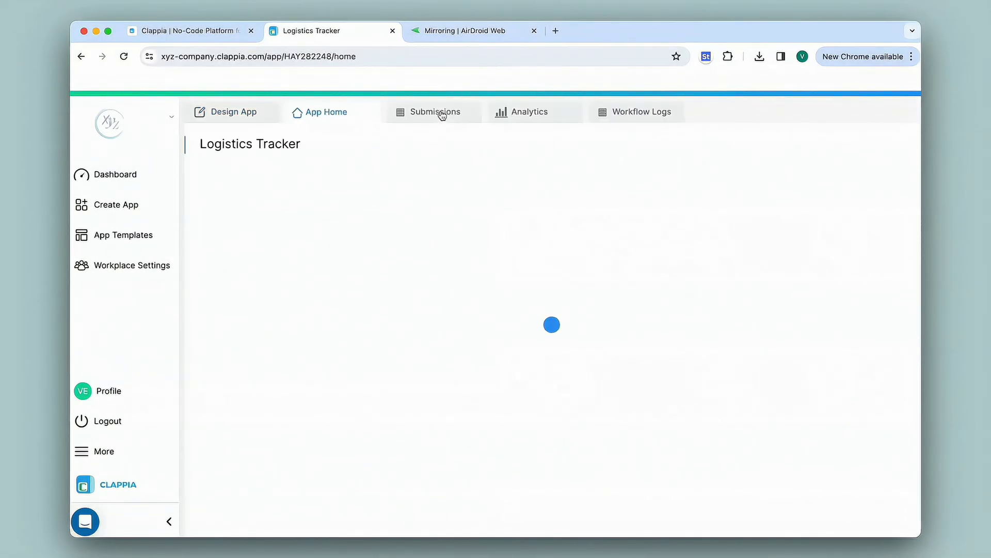
click(440, 111)
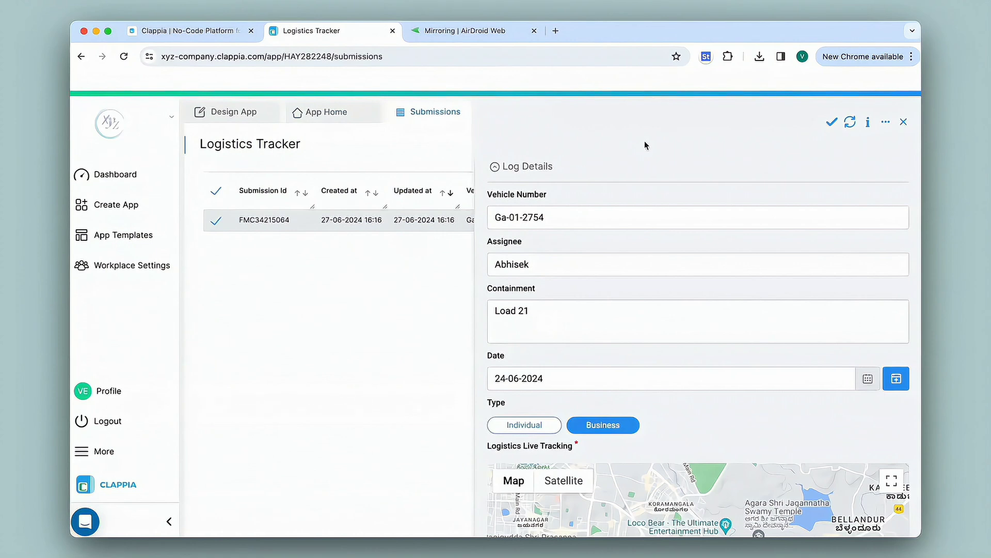
scroll(645, 141, down, 3)
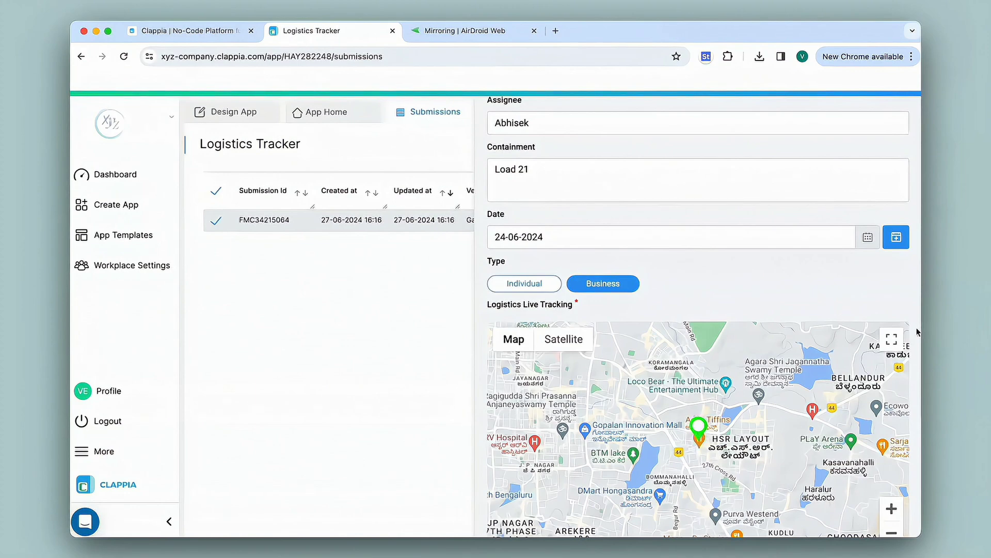
Step: Show the entry's live tracking map in full screen and view the details of its location marker
click(892, 339)
scroll(521, 268, up, 5)
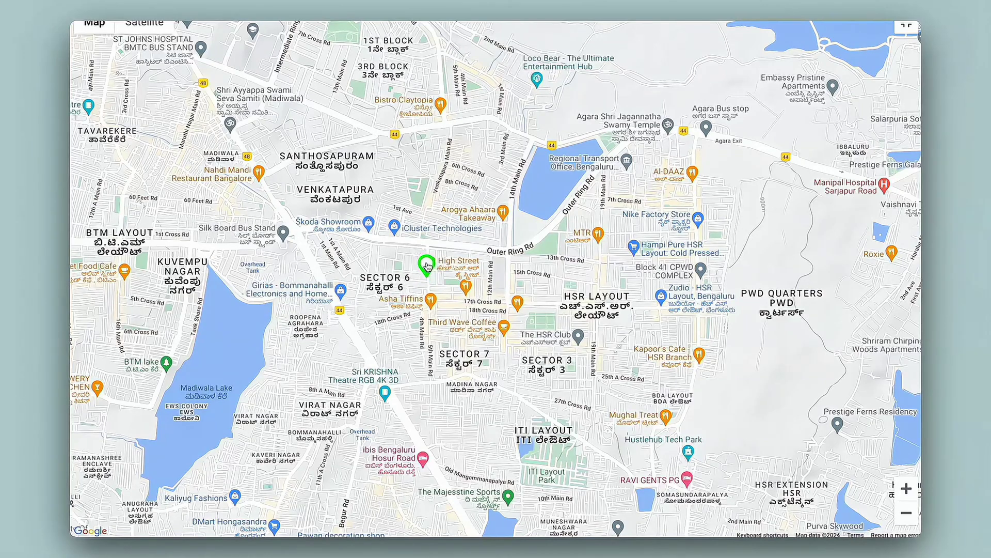
click(426, 266)
click(426, 282)
click(427, 282)
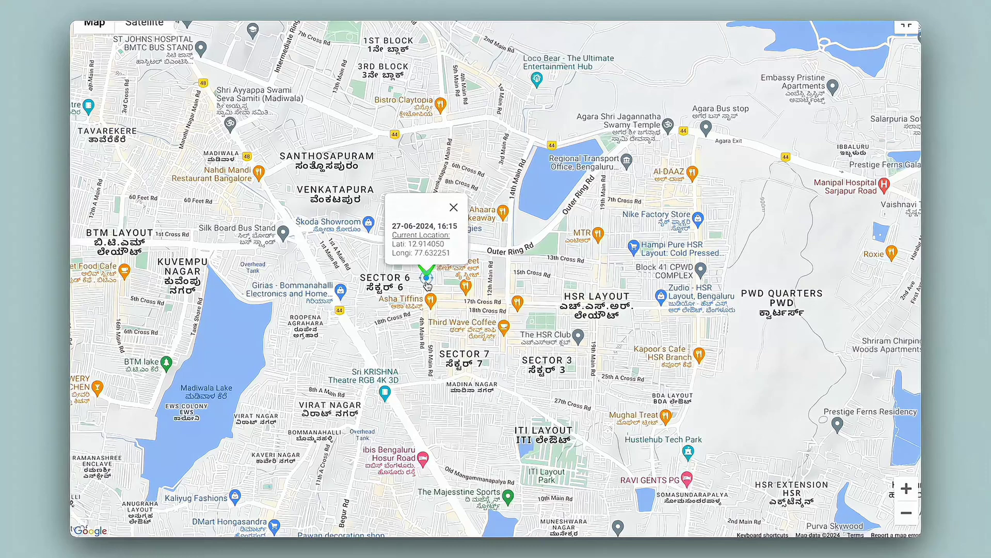
click(426, 283)
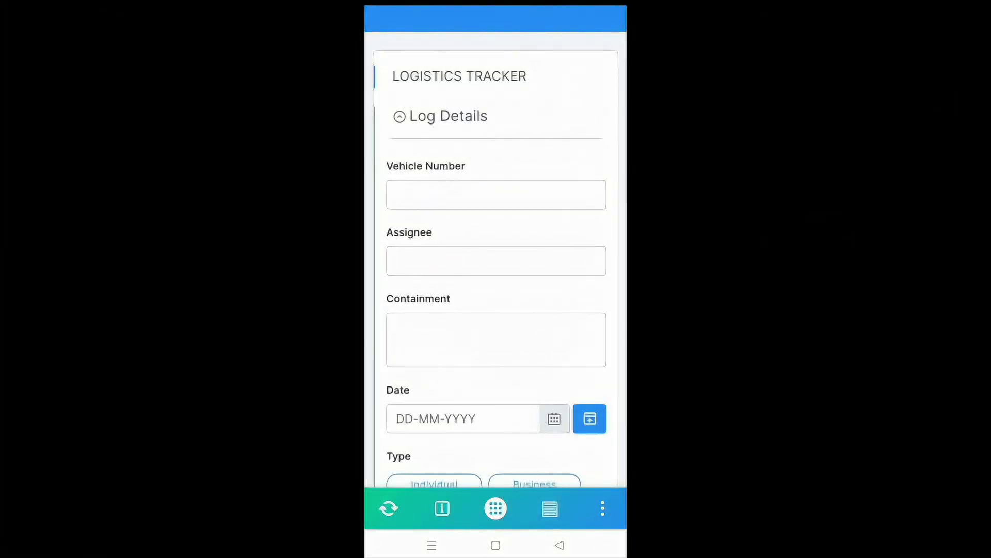
click(550, 509)
click(545, 126)
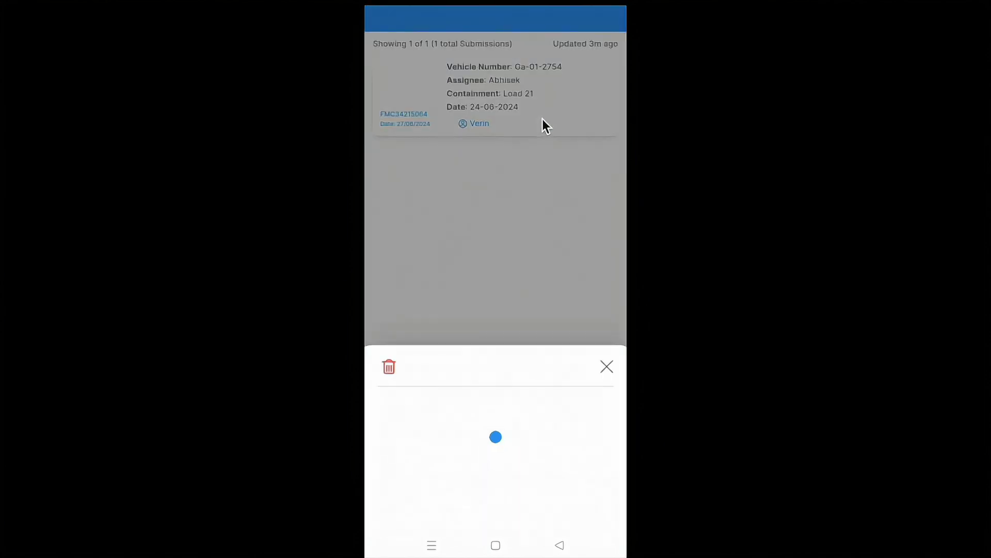
scroll(543, 124, down, 3)
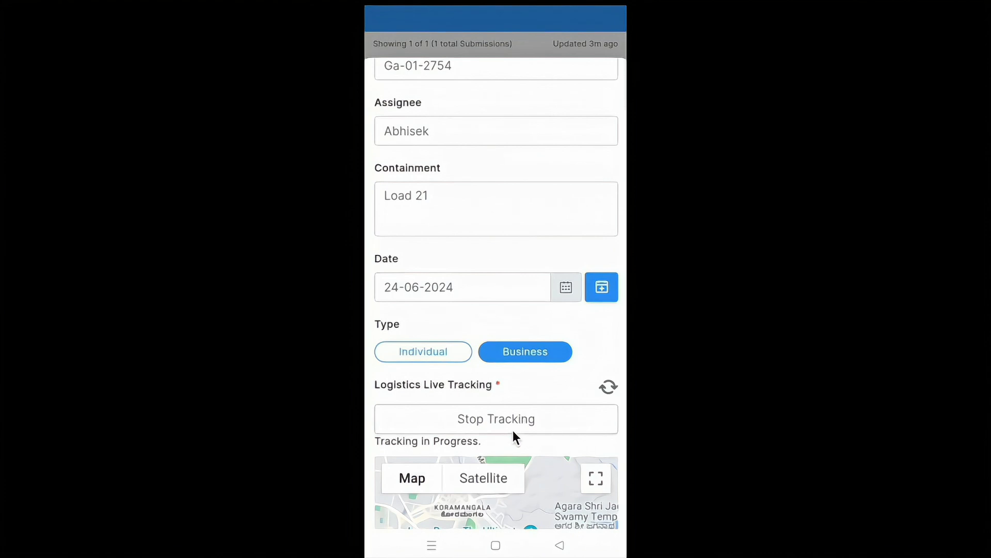
key(Escape)
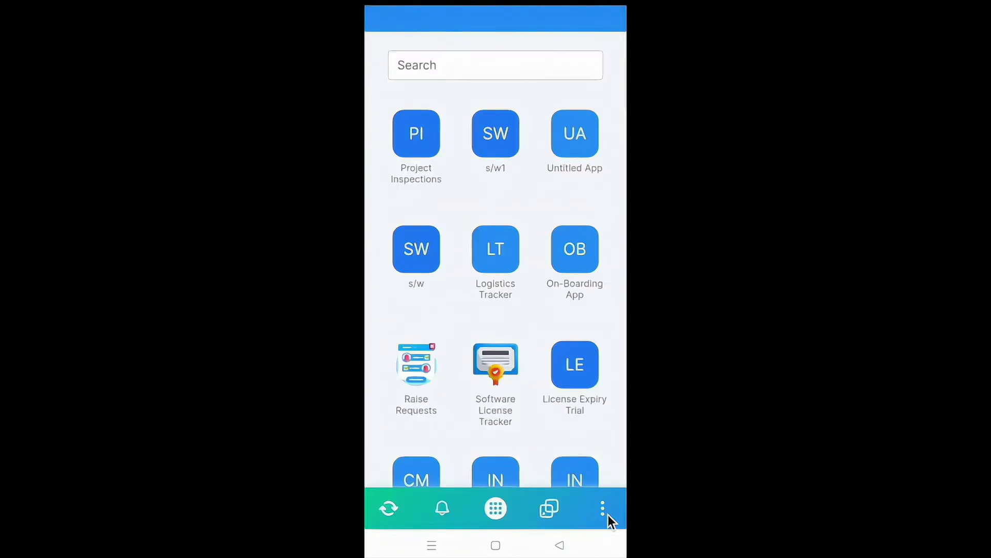
Step: Open the tracked submission from the Android app's Live tracking list and stop its tracking
click(607, 512)
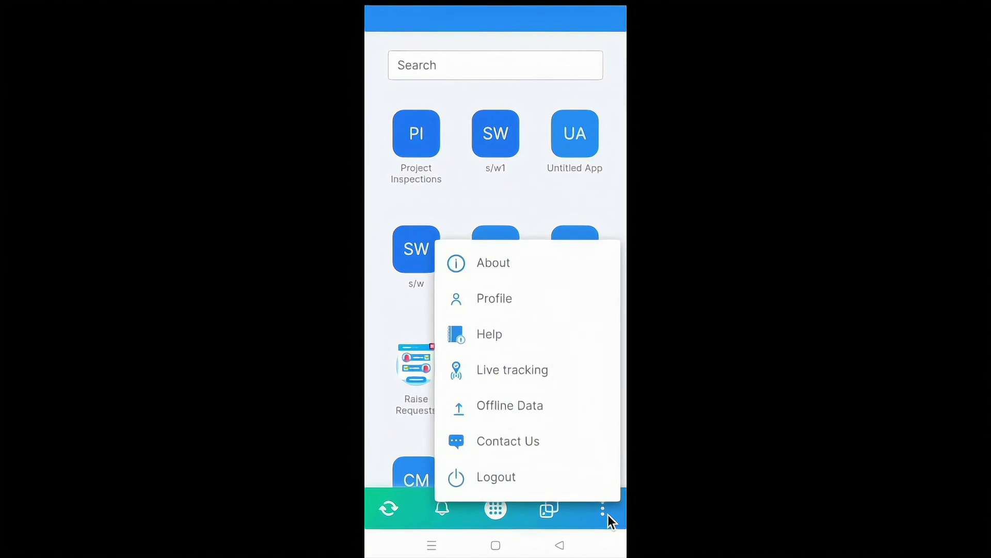
click(529, 370)
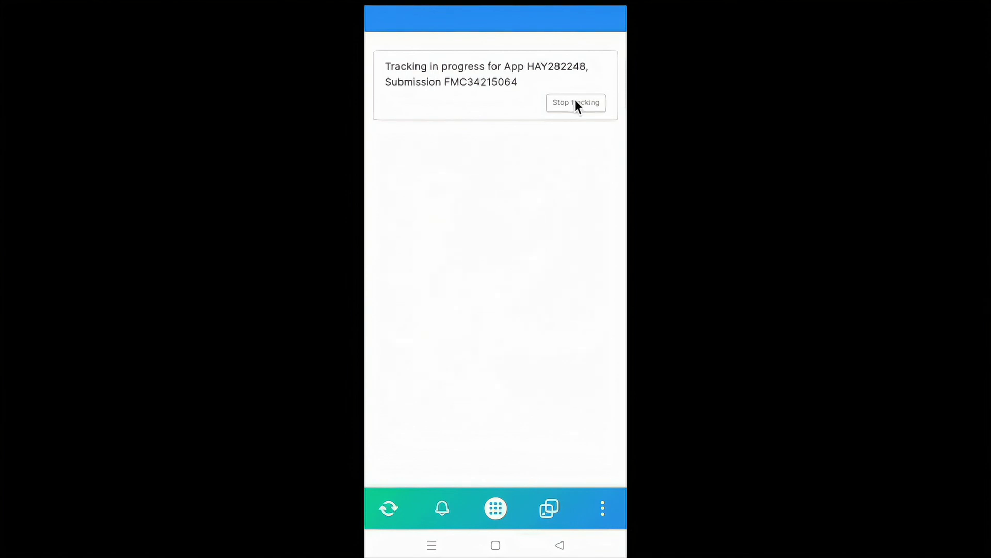
click(503, 82)
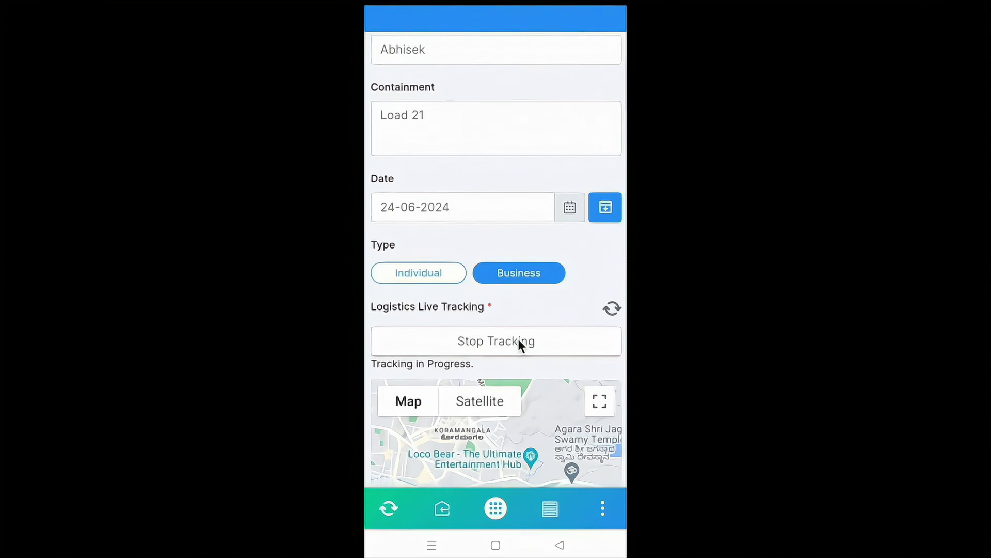
click(519, 341)
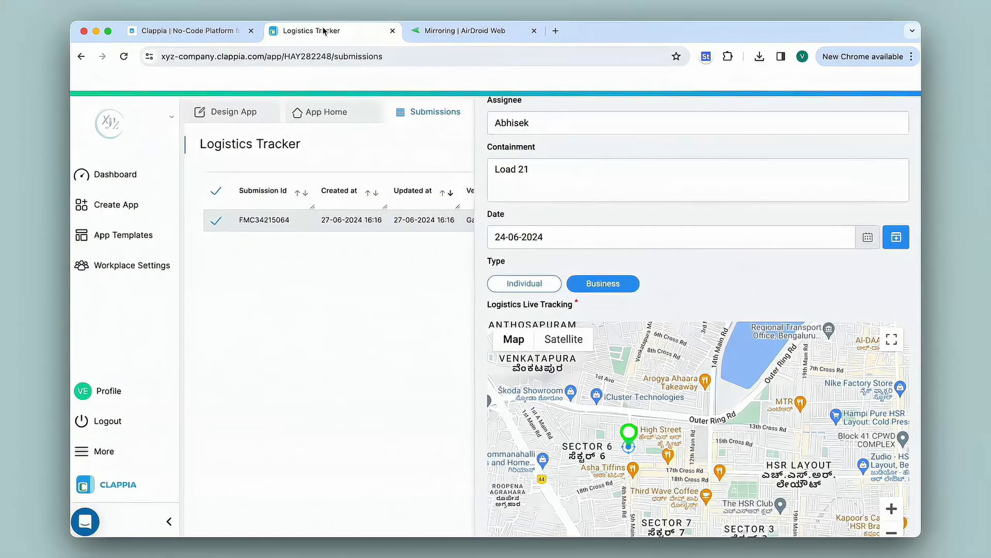
Step: Switch to the Logistics Tracker in the browser and refresh the Ga-01-2754 submission
scroll(759, 263, up, 3)
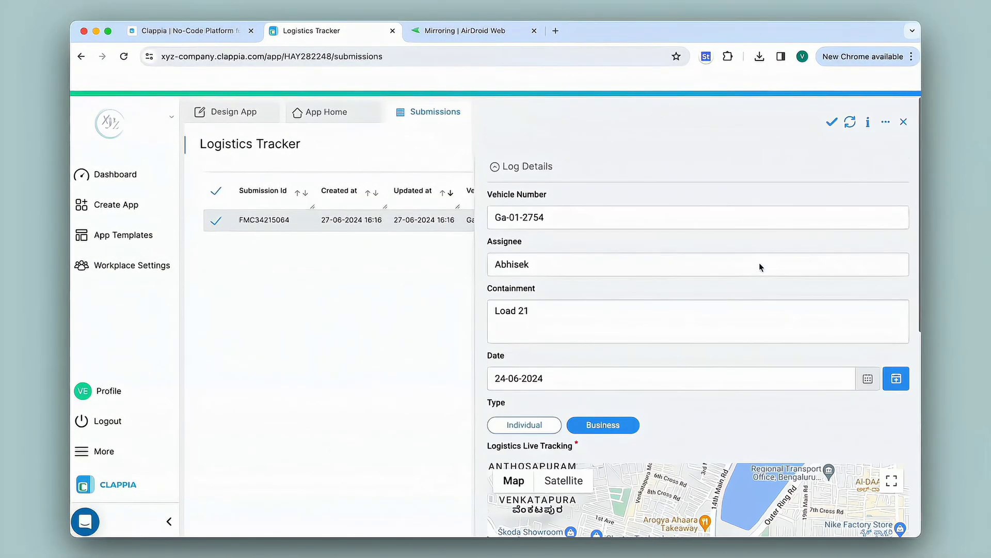
click(850, 122)
scroll(686, 219, down, 1)
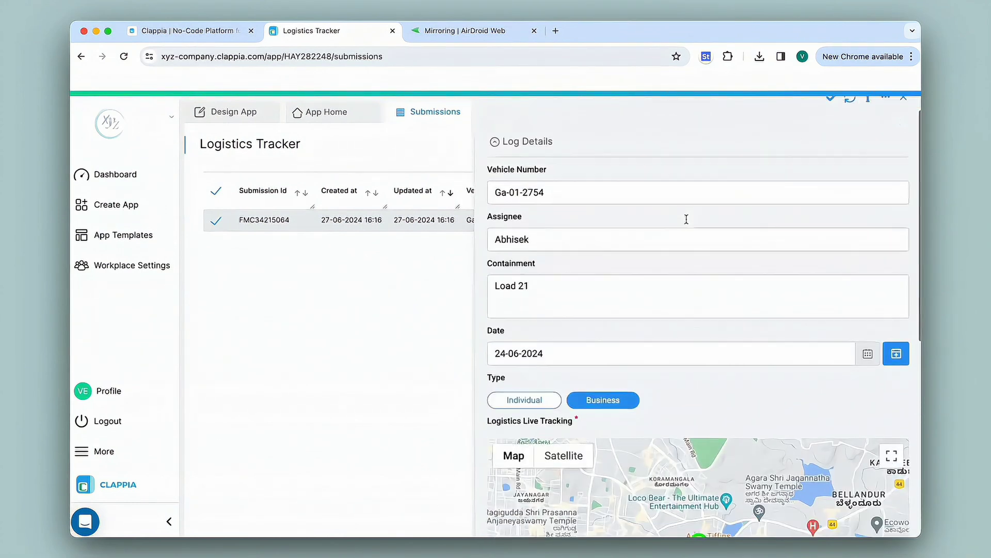
Step: Examine the end location marker on the full-screen tracking map, and check the total hours and distance under Tracking Details
scroll(686, 218, down, 3)
click(891, 308)
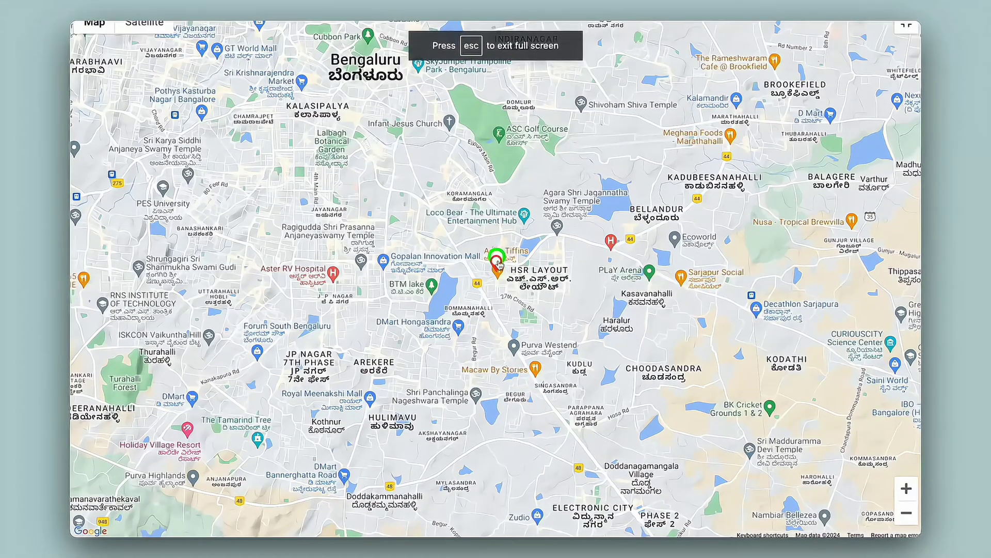
scroll(498, 263, up, 4)
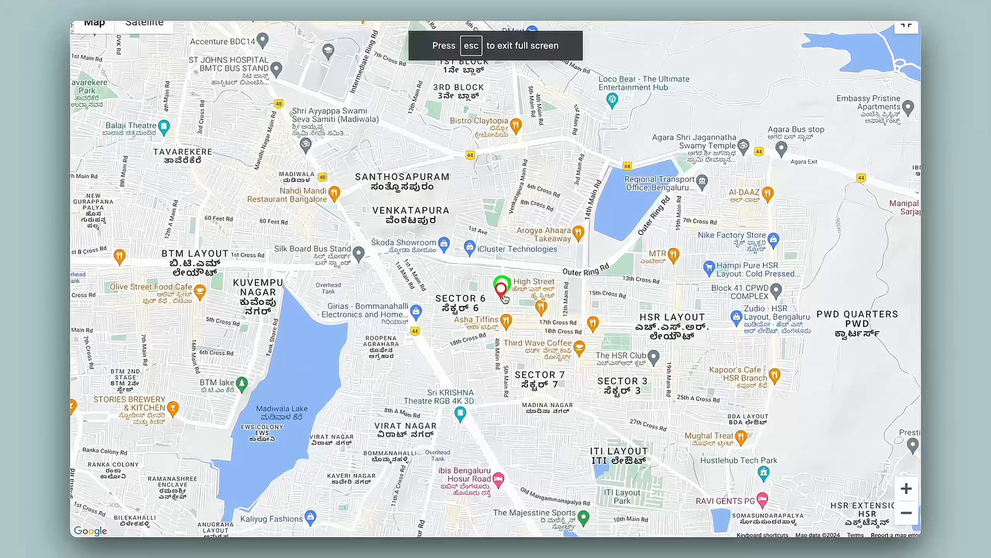
click(503, 295)
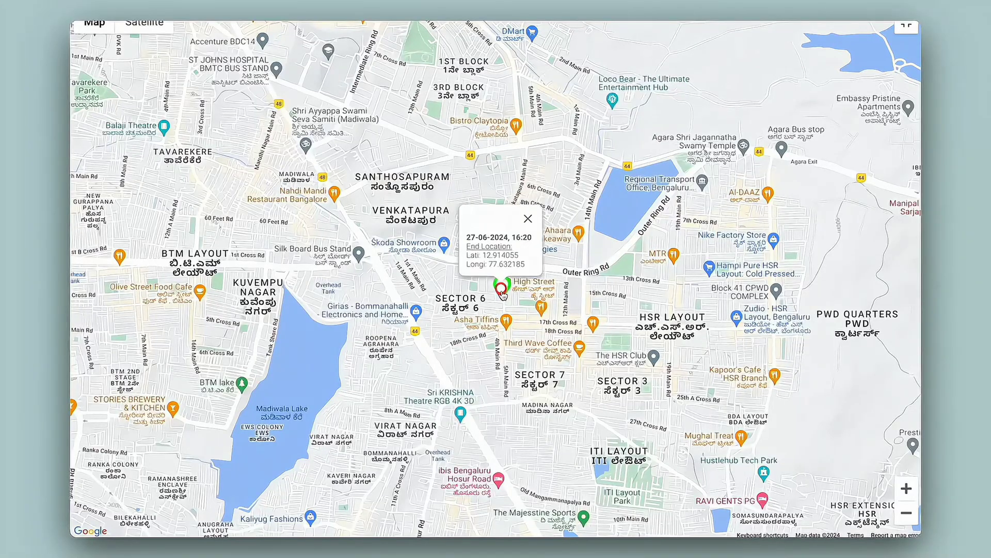
click(503, 293)
key(Escape)
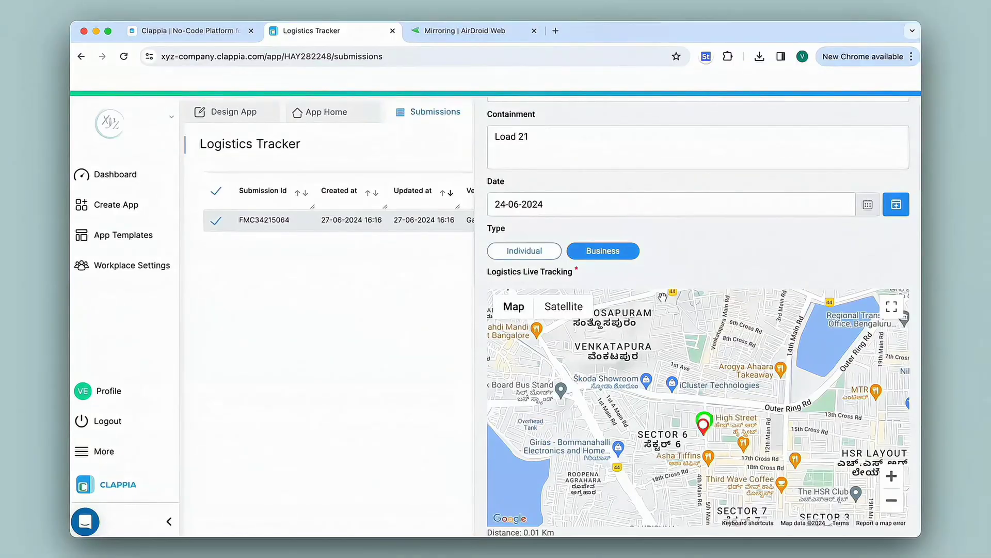
scroll(697, 308, down, 5)
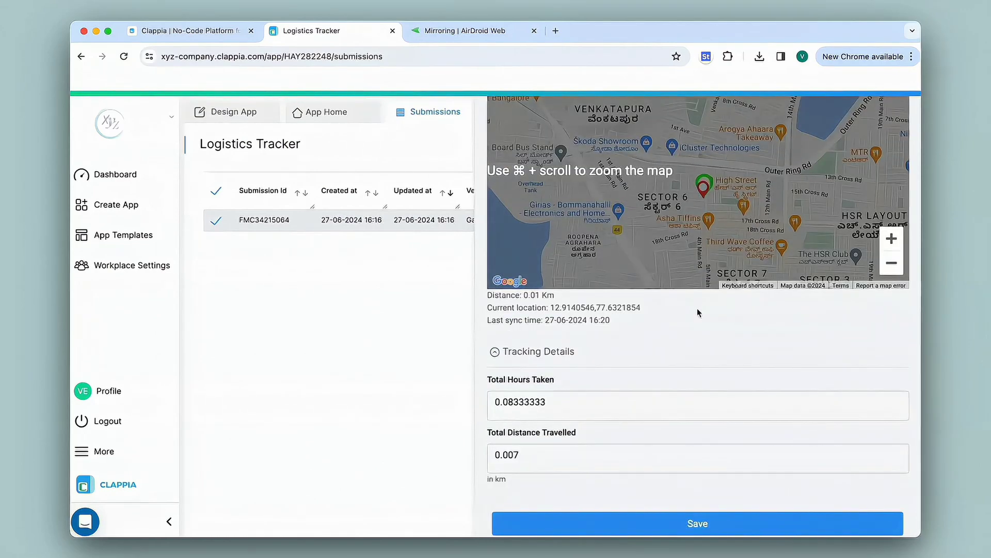
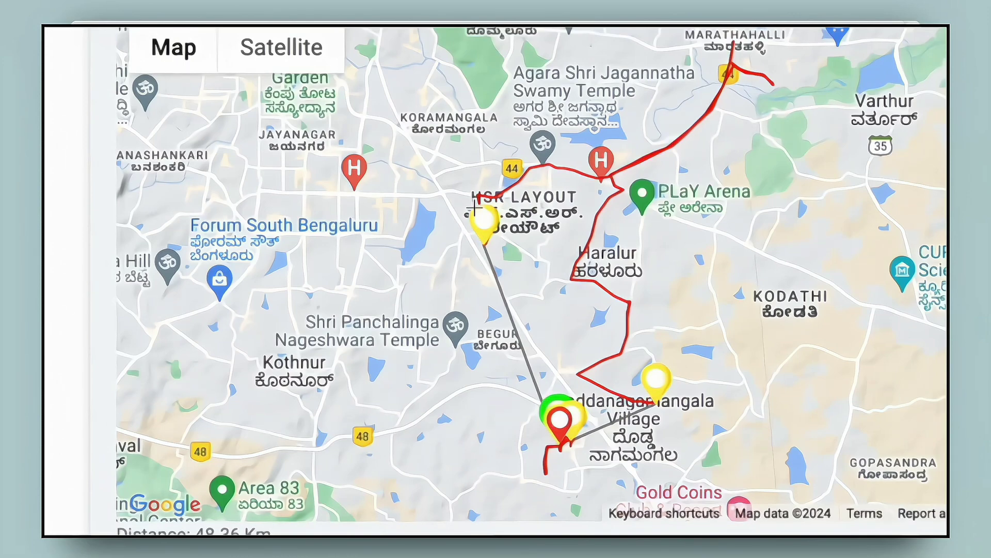
Step: Inspect the details of the yellow marker near HSR Layout on the sample route map
click(476, 209)
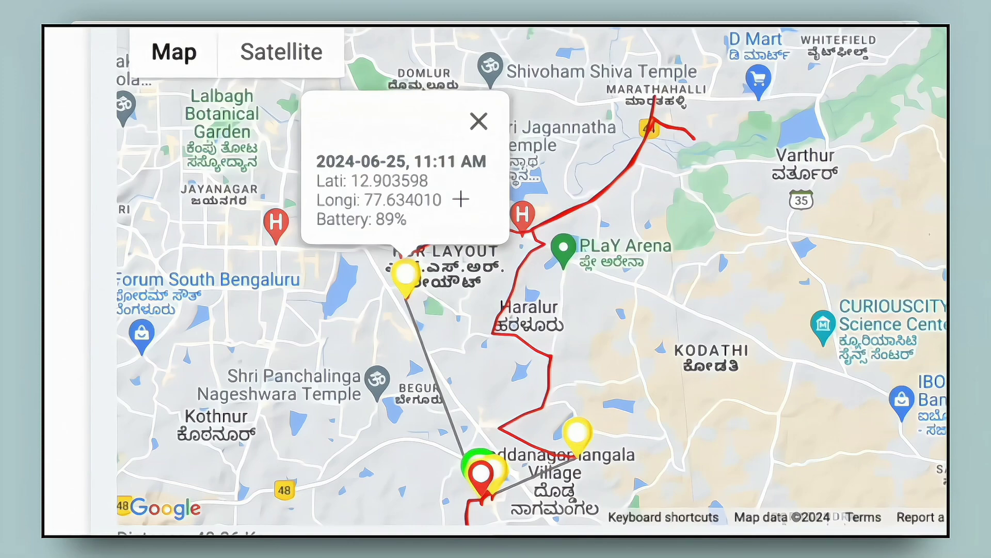
click(425, 349)
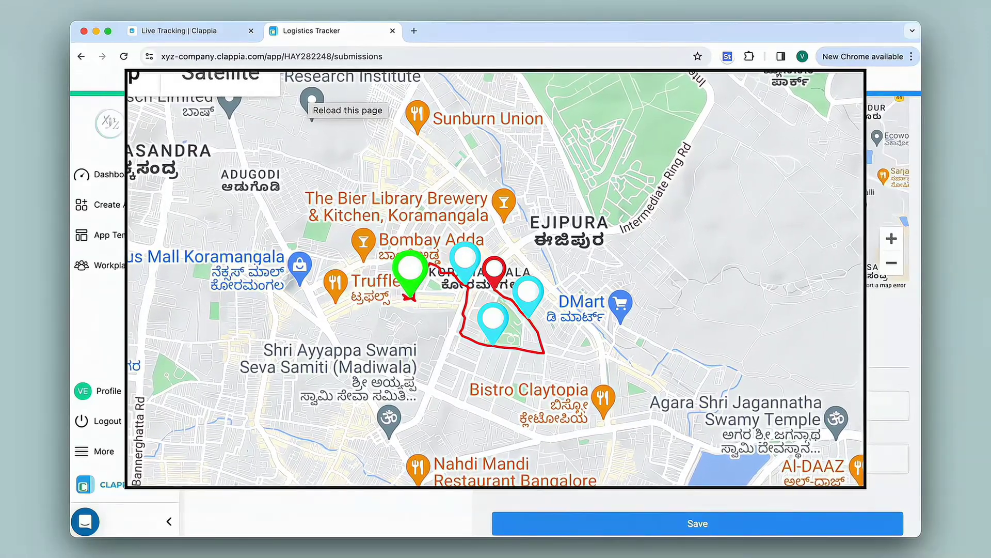
scroll(535, 479, down, 4)
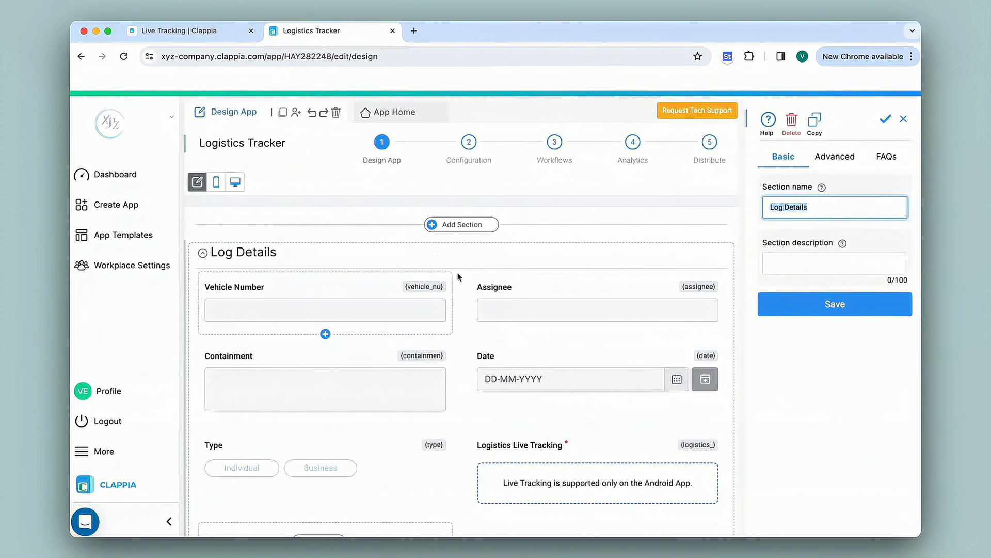
Step: Add a Single Selector field labelled Checkpoint below the Type field in the Log Details section
scroll(326, 331, down, 2)
click(318, 472)
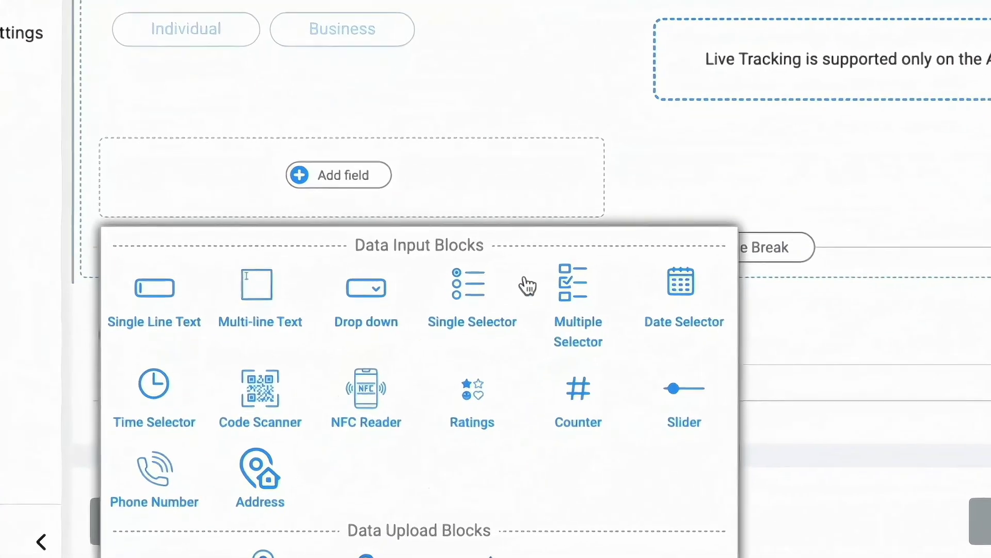
click(472, 310)
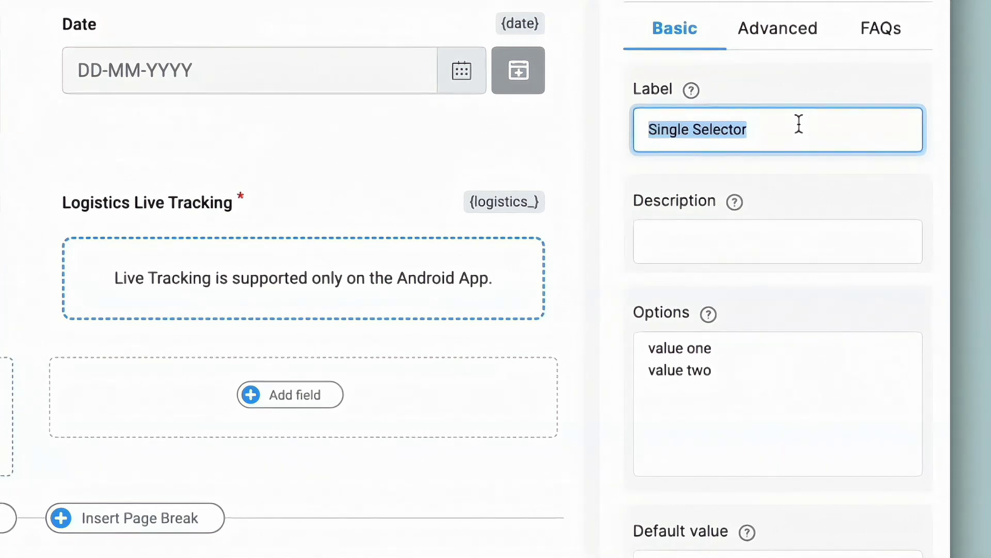
text(Checkpoint)
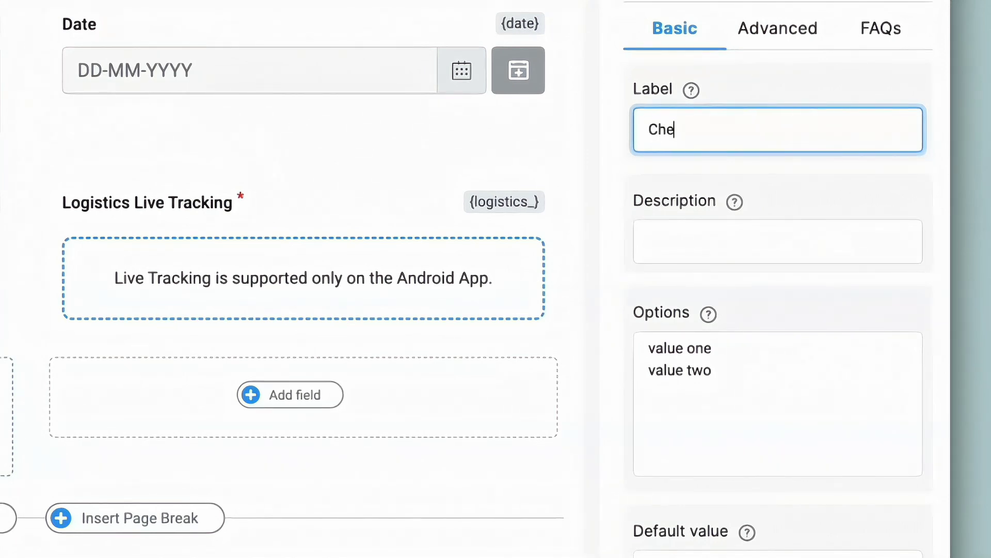
Step: Set the Checkpoint field's options to Warehouse A, Warehouse B and Warehouse C, and save the field
key(Tab)
key(Tab)
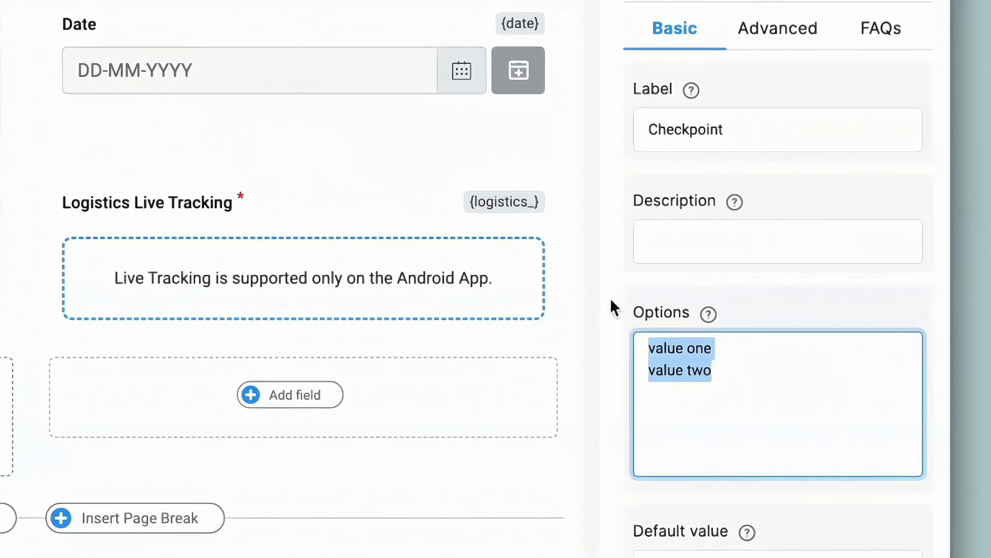
text(Warehouse A)
key(Return)
text(Warehouse B)
key(Return)
text(Warehouse C)
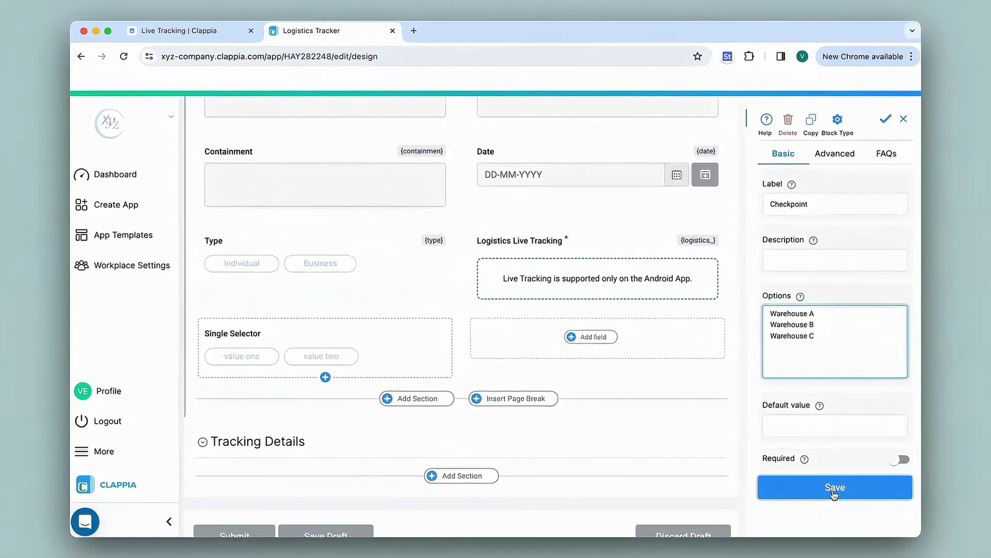
click(834, 491)
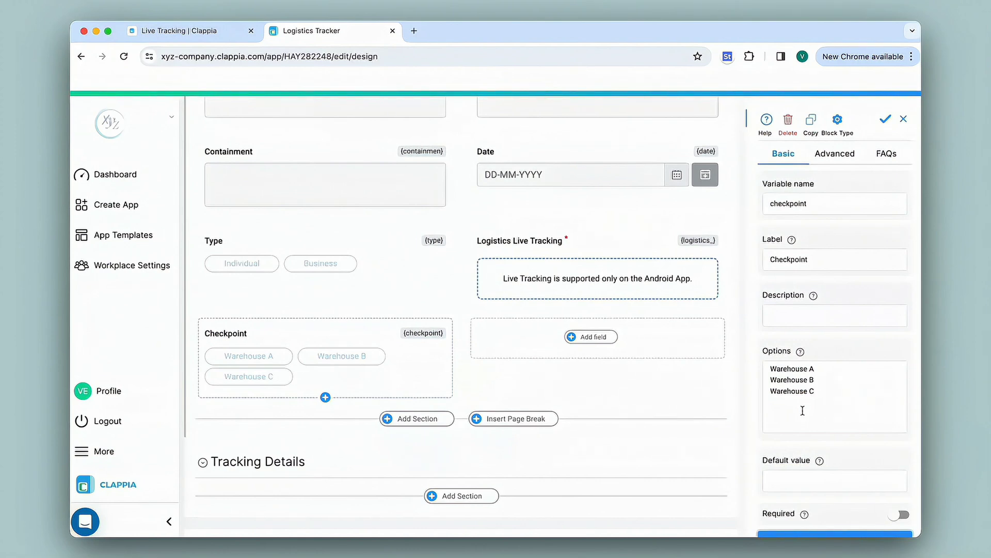
Step: Add an Edit Submission step after Start in the app's Edit Submission Flow workflow
scroll(568, 373, up, 5)
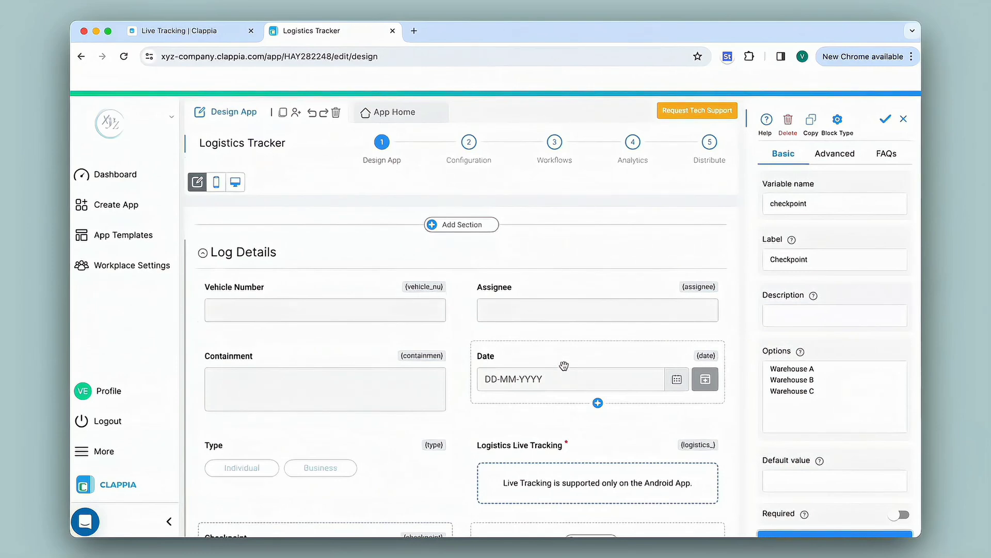
click(554, 142)
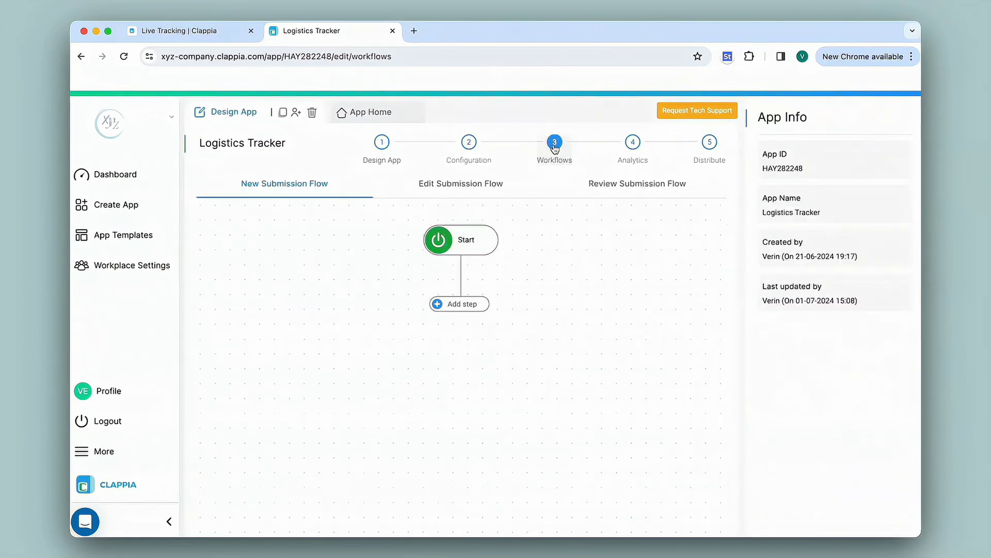
click(465, 183)
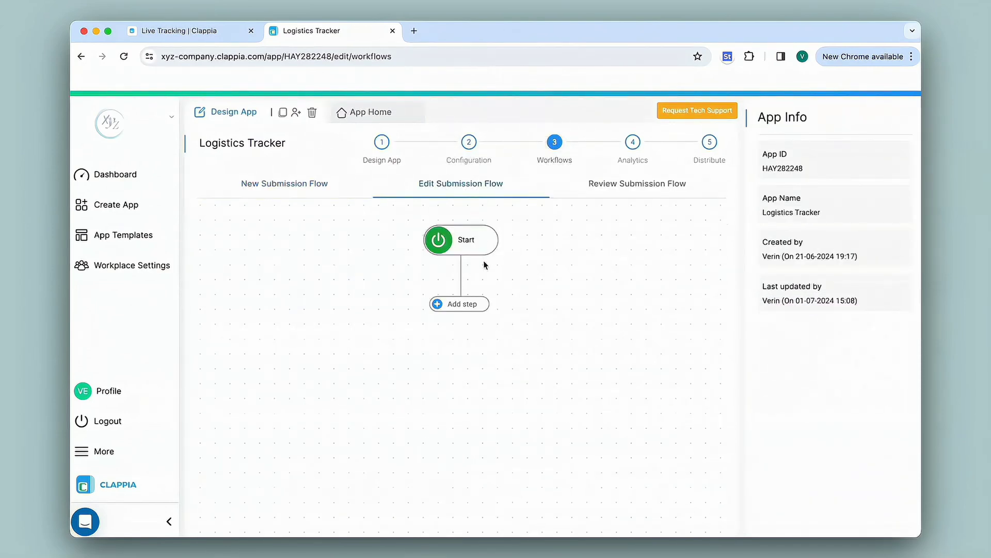
click(460, 303)
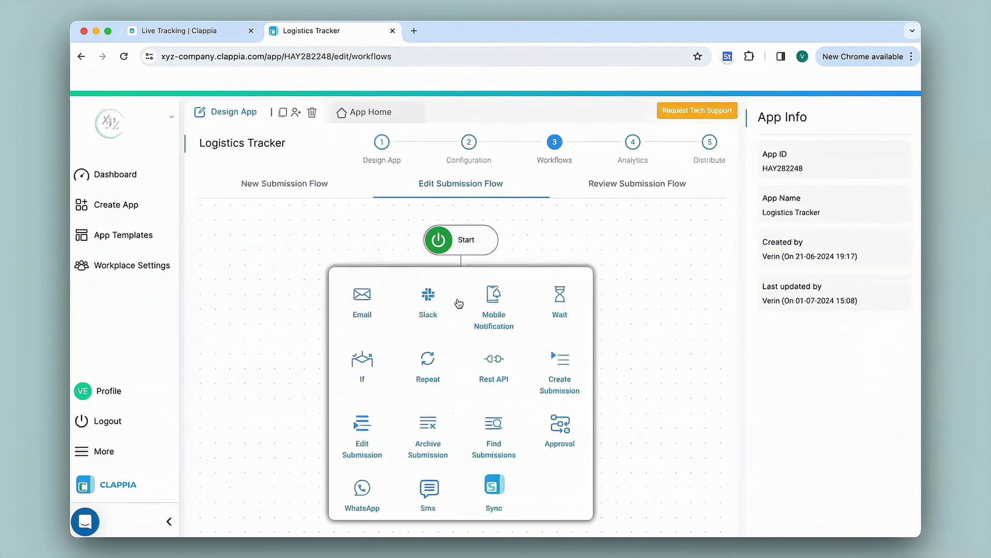
click(361, 443)
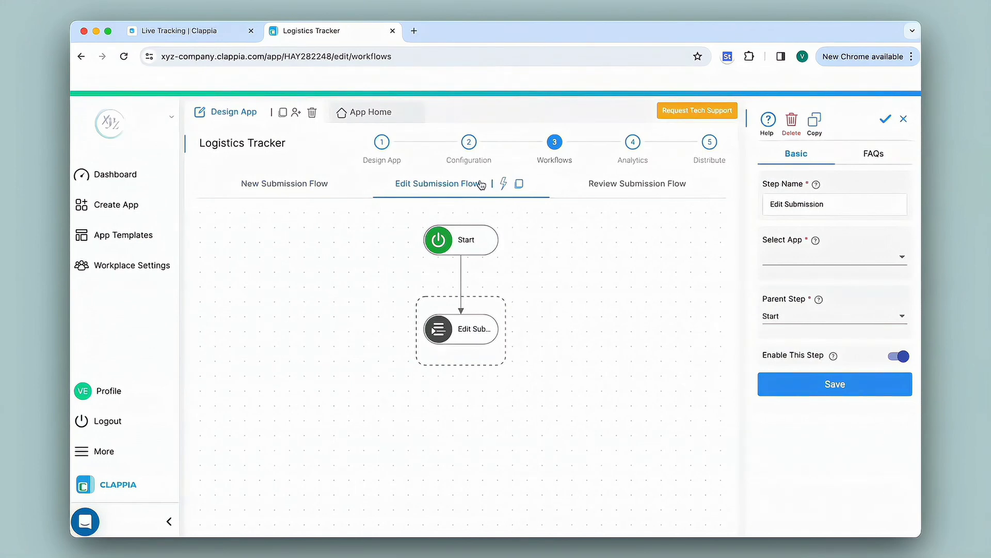
Step: Select Logistics Tracker as the target app of the Edit Submission workflow step
mouse_move(448, 341)
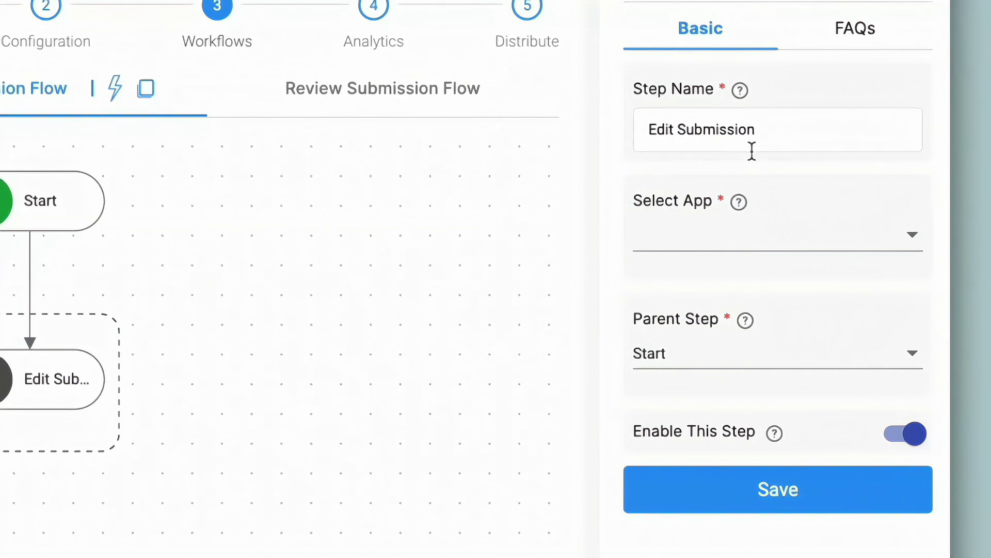
click(681, 249)
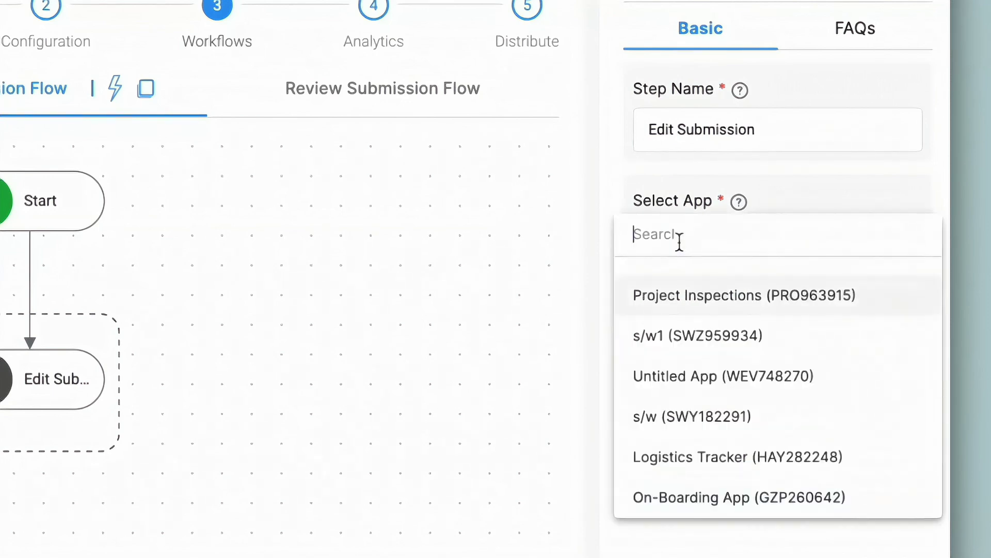
click(725, 463)
Step: Filter the Edit Submission step so that Submission Id matches the {$submission_id} variable
click(887, 345)
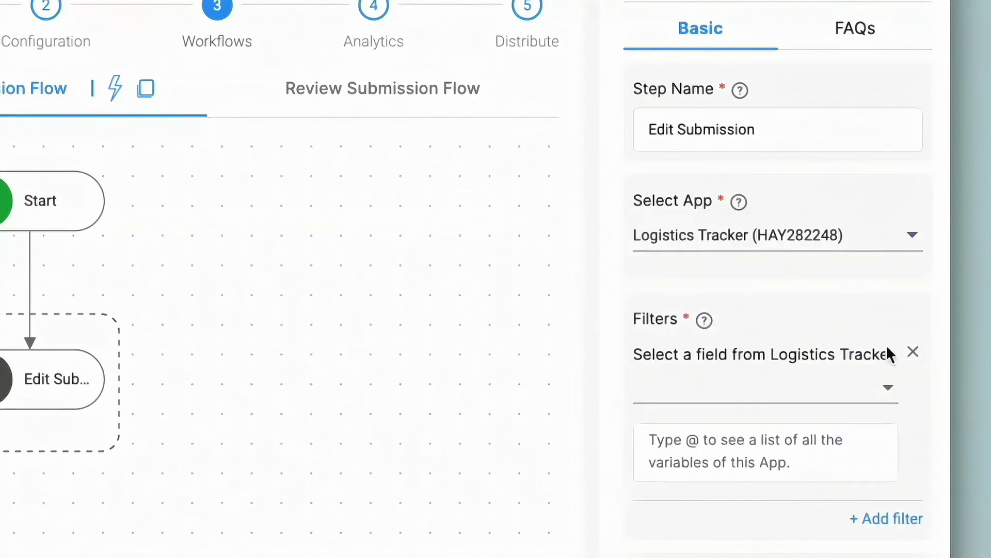
click(878, 355)
text(submi)
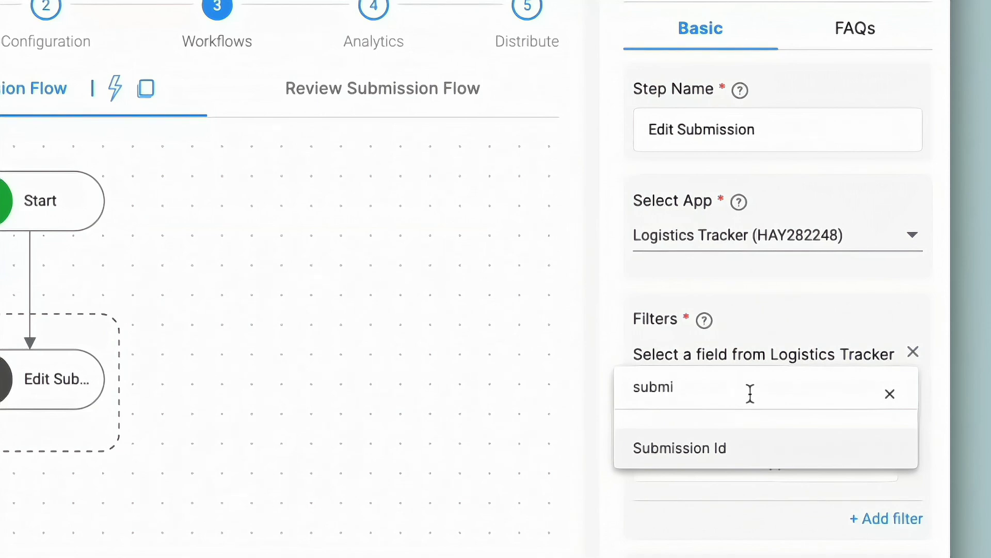
click(767, 454)
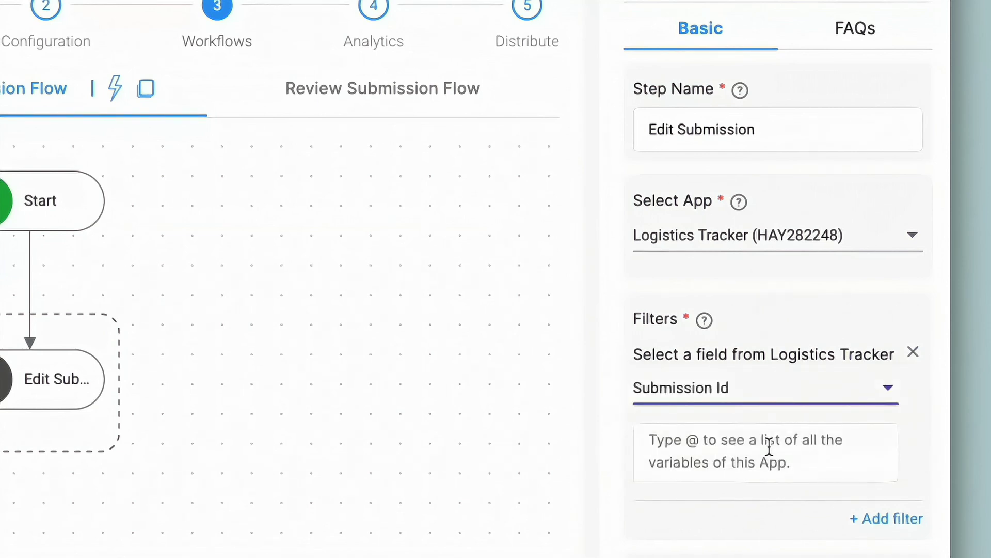
click(769, 448)
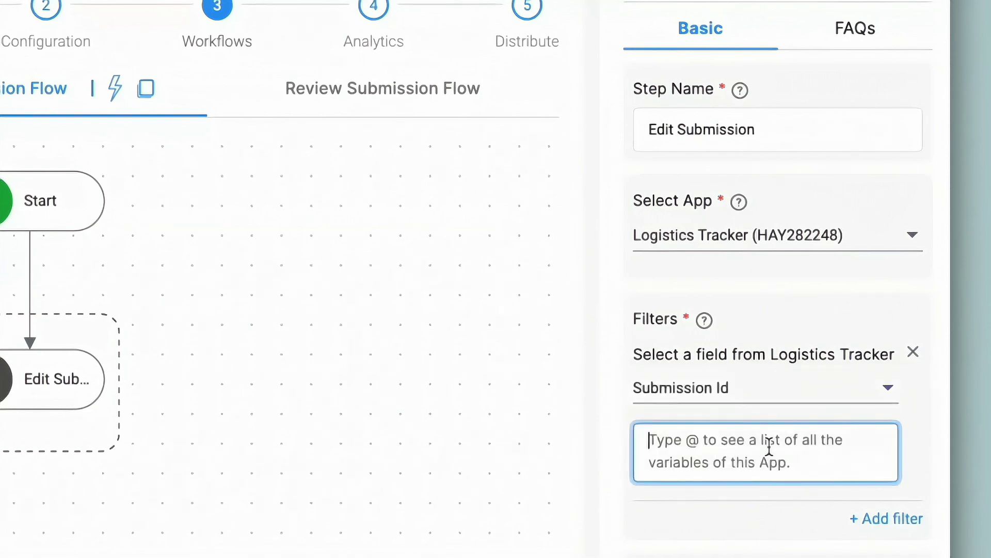
text(@sub)
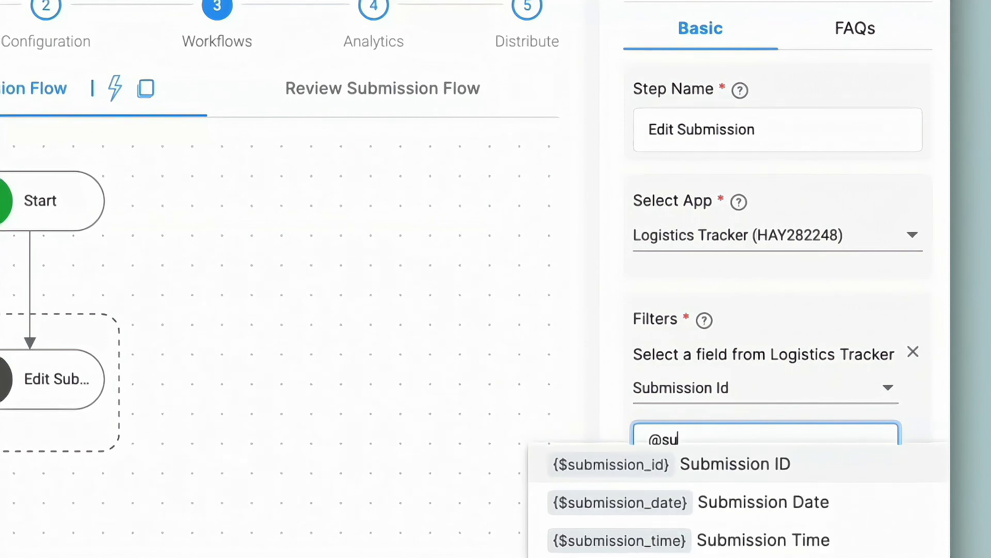
click(820, 468)
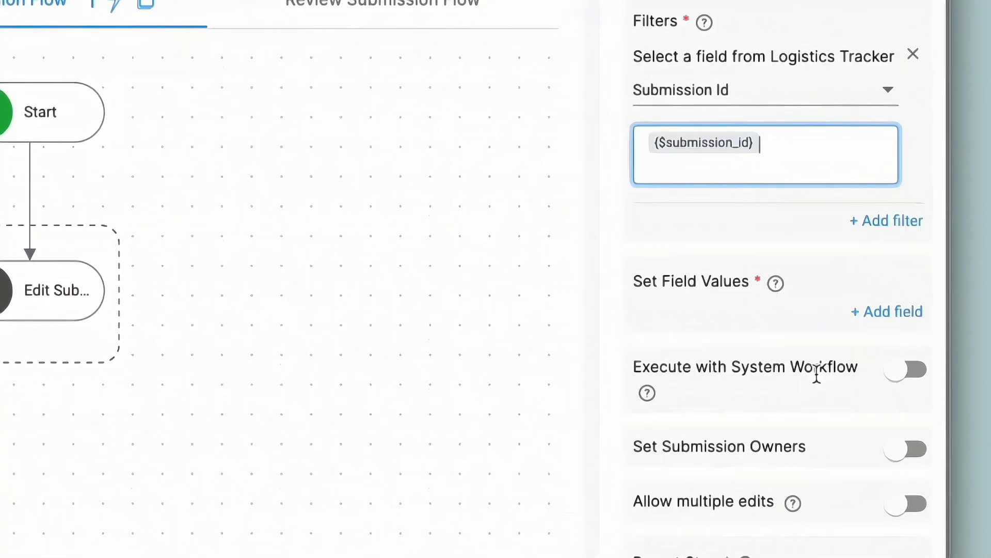
Step: Add a field value to the Edit Submission step that sets Checkpoint {checkpoint} to the {checkpoint} variable
click(896, 232)
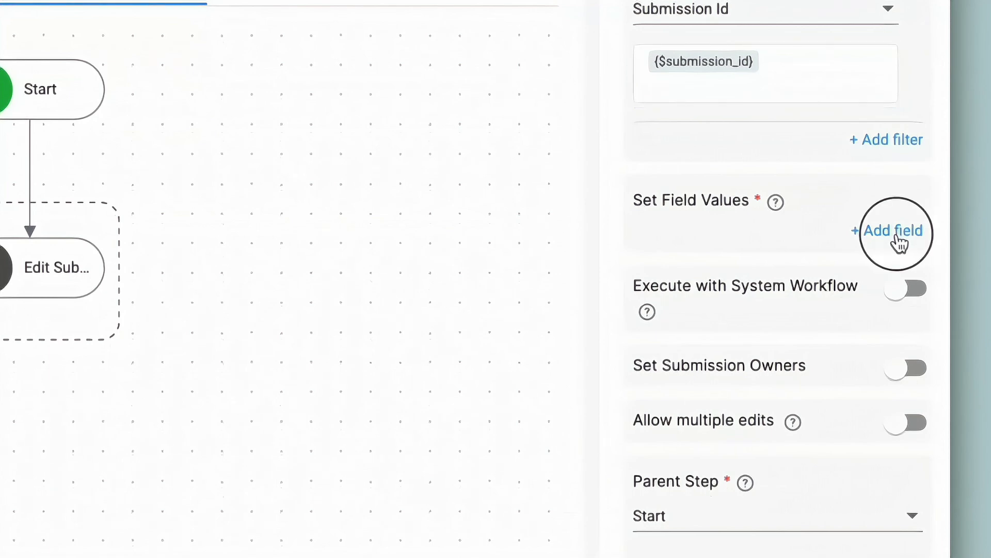
click(723, 270)
scroll(723, 362, down, 3)
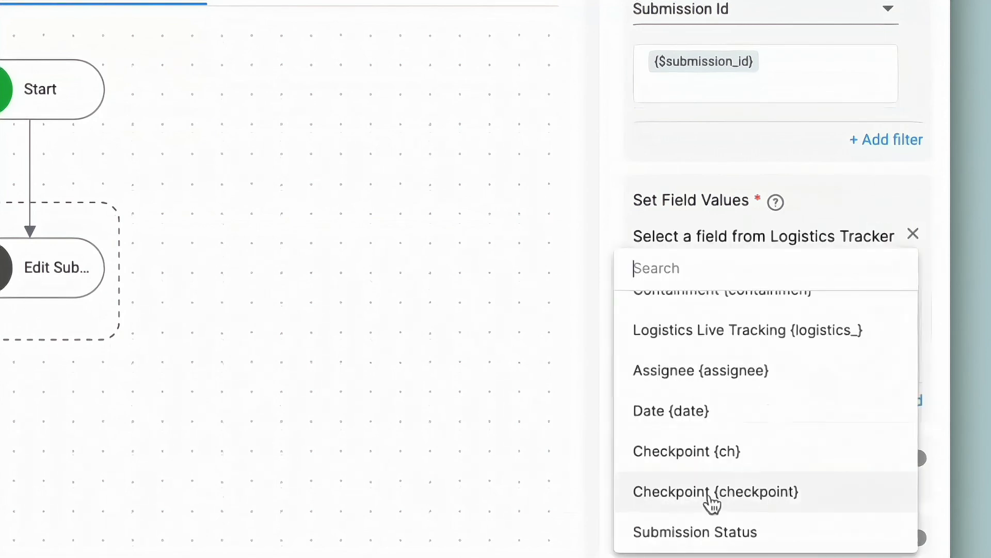
click(759, 496)
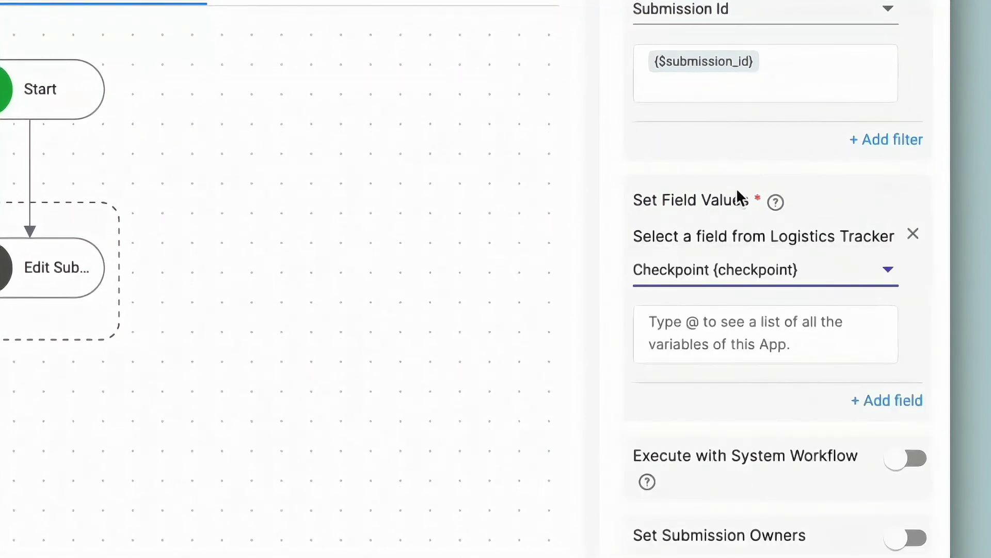
click(704, 336)
text(@checkpo)
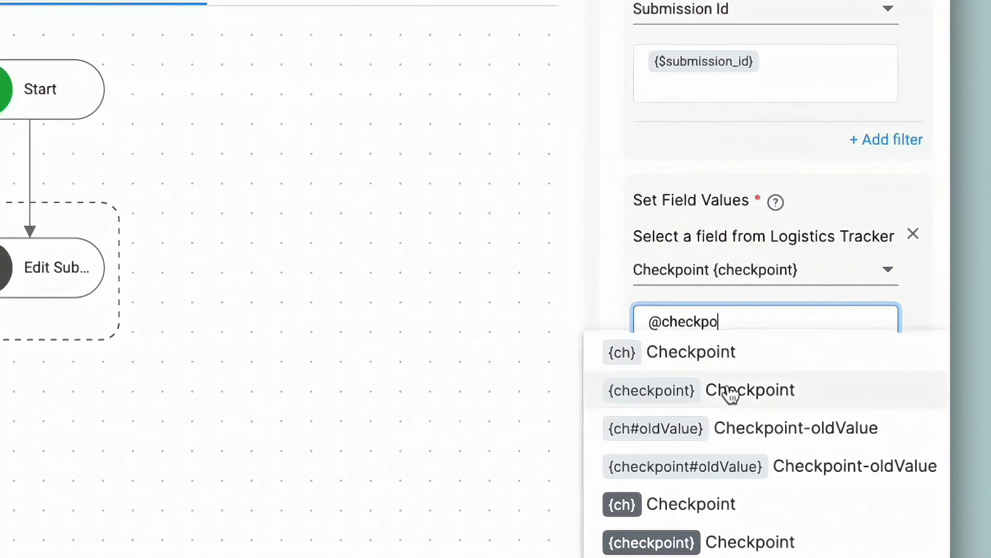
click(754, 392)
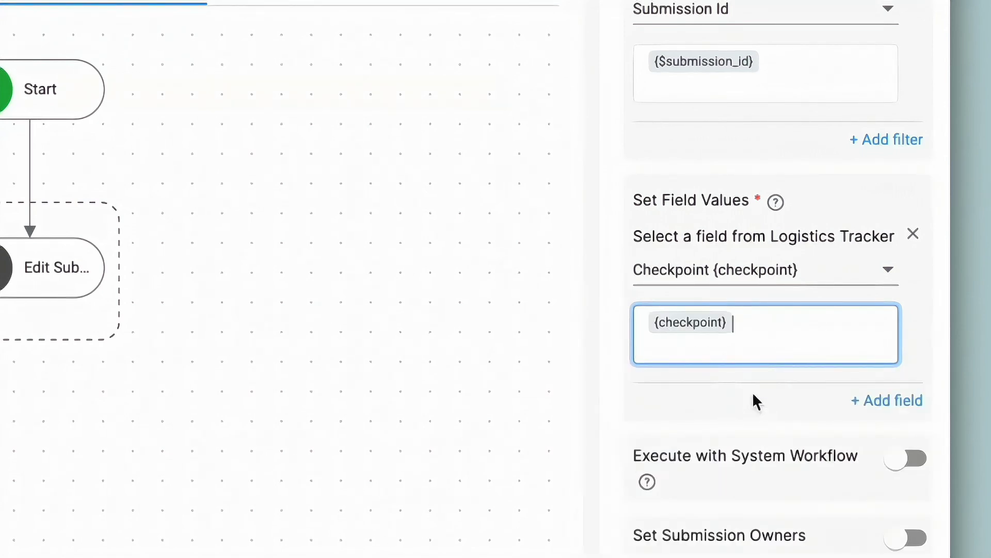
click(885, 404)
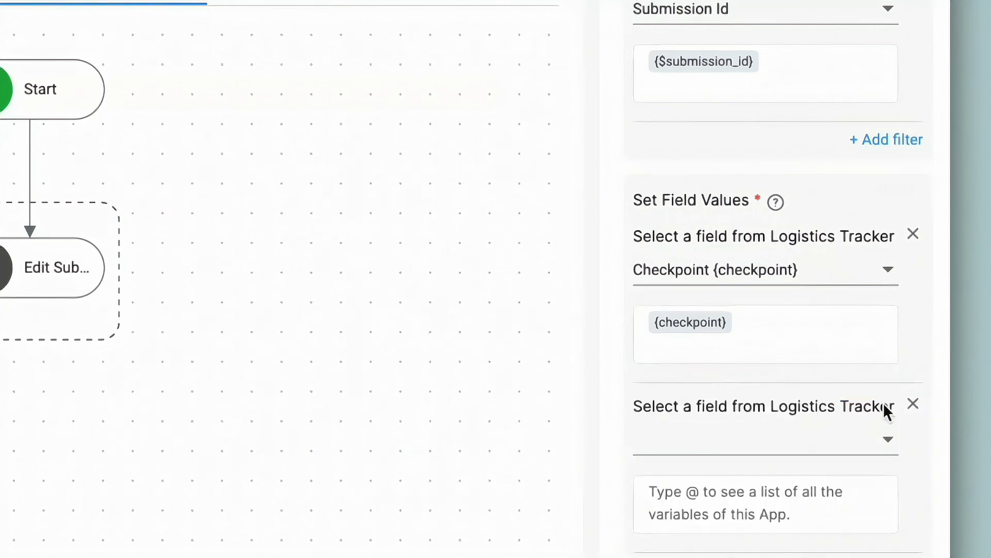
click(884, 407)
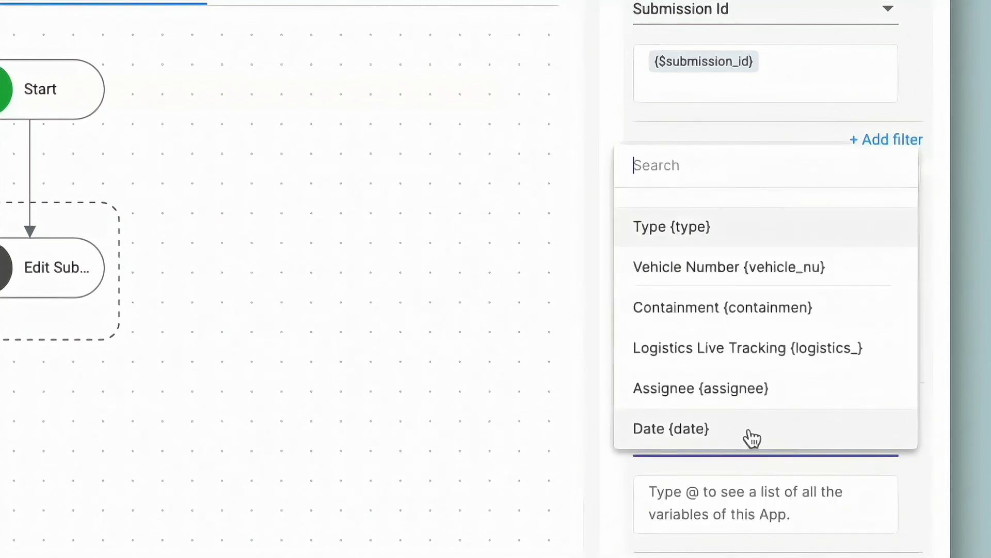
click(758, 283)
text(@v)
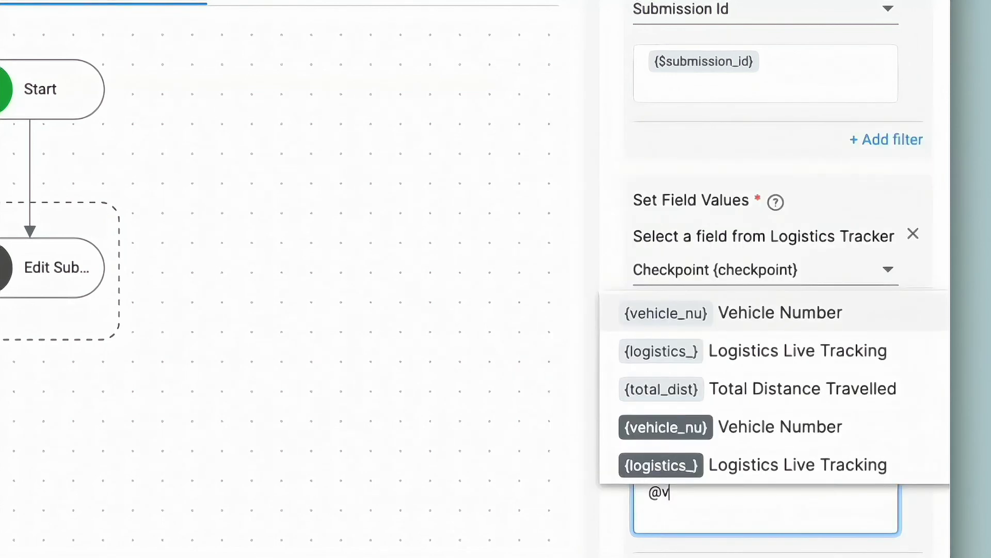
key(Return)
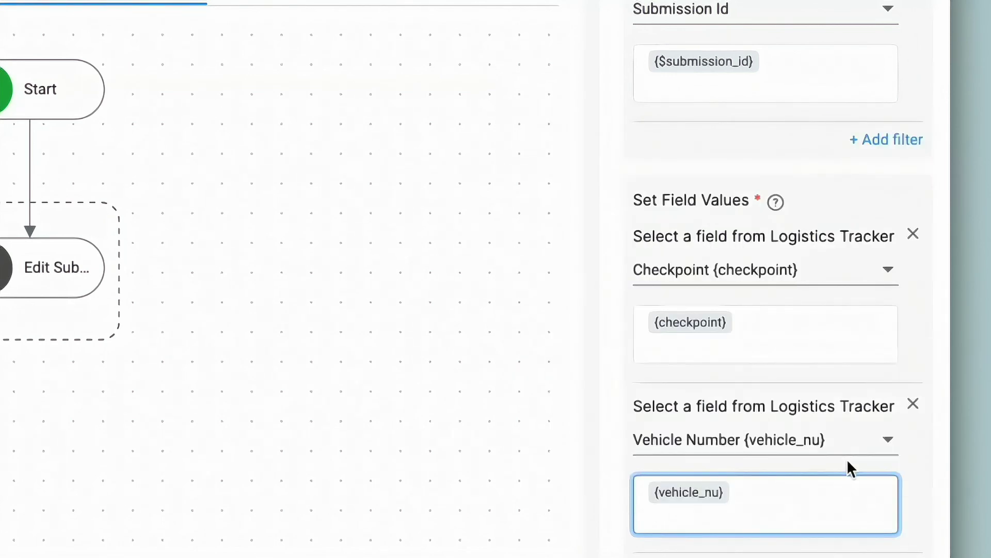
click(913, 406)
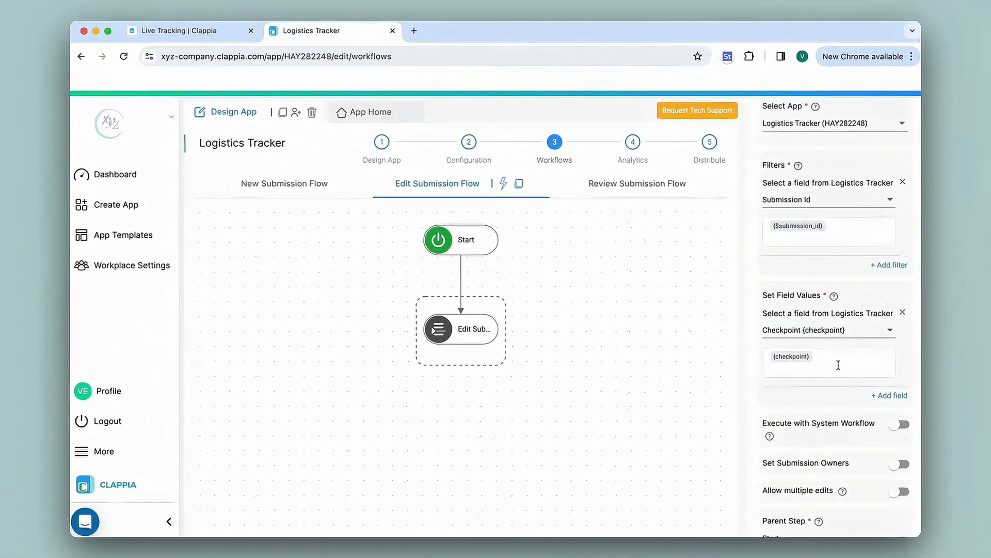
scroll(839, 364, down, 3)
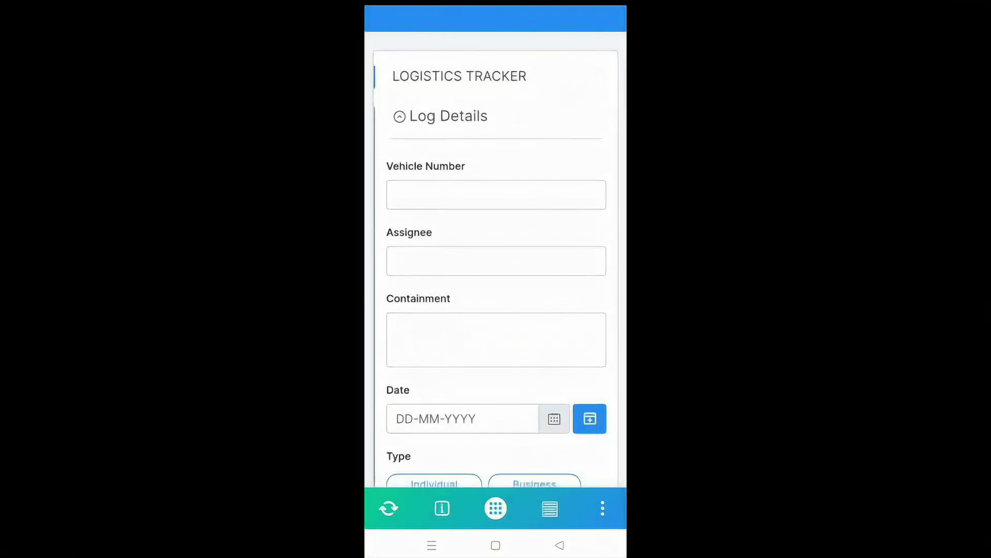
click(496, 195)
text(Ga-01-3738)
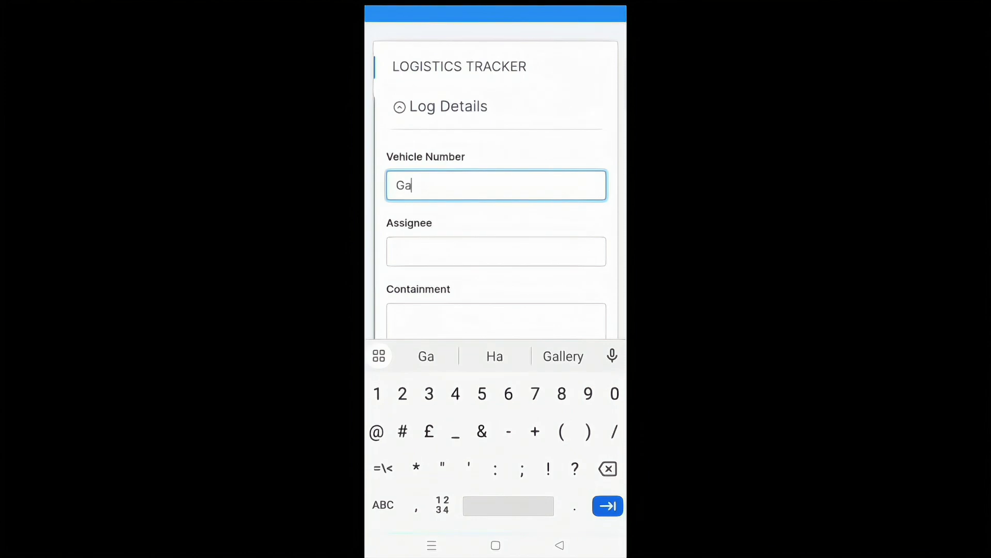
click(496, 261)
text(Aayush)
click(496, 339)
text(Load 24)
scroll(535, 162, down, 5)
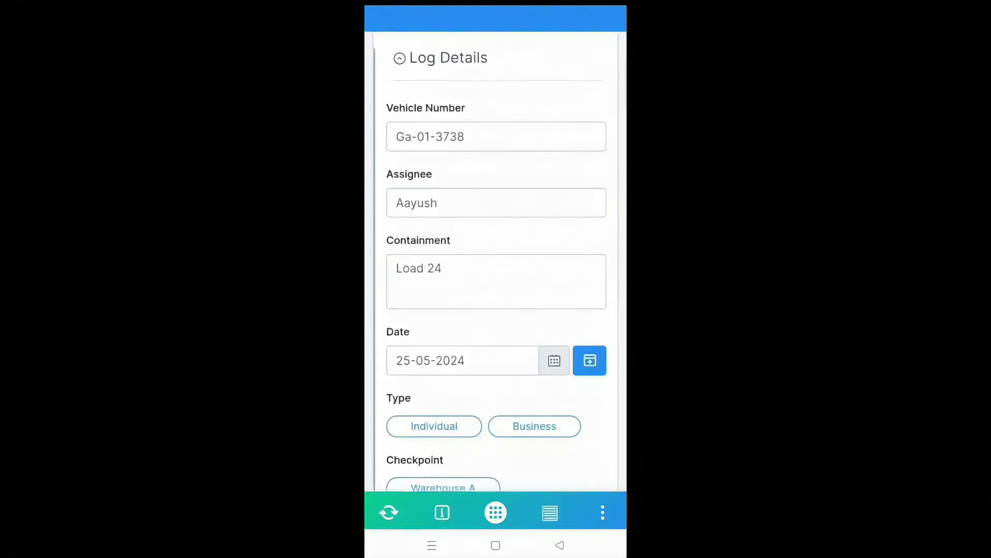
click(528, 168)
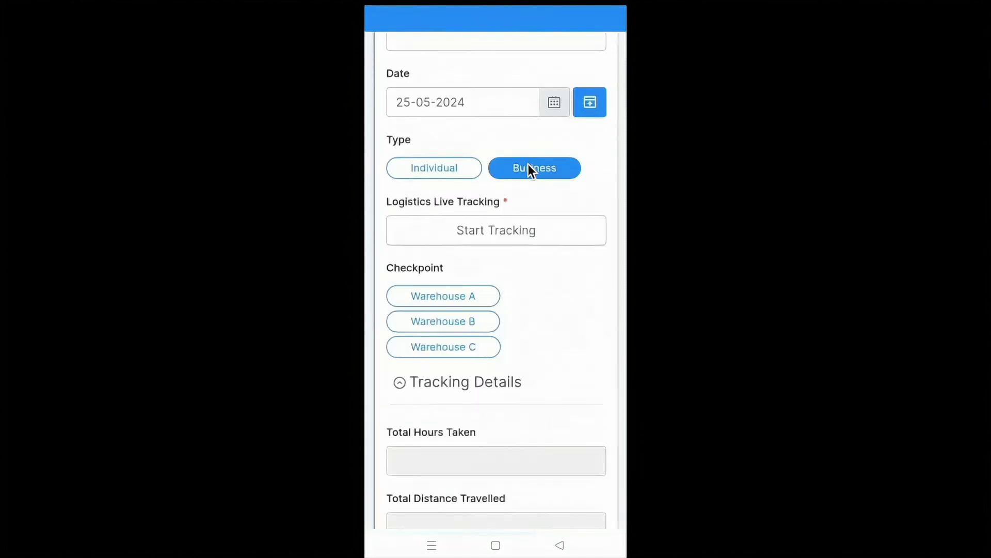
Step: Start Logistics Live Tracking, accept the background location notice, and submit the form
click(534, 236)
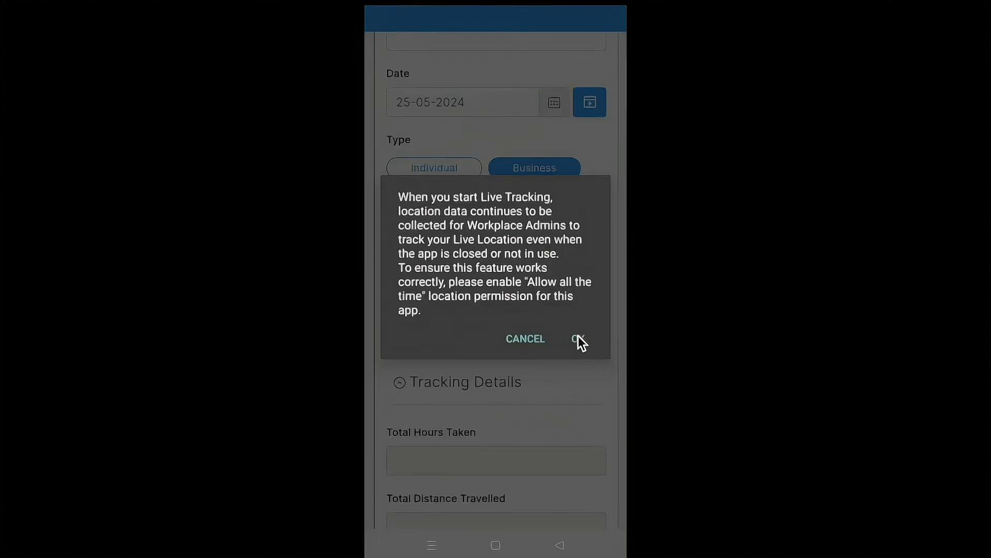
click(578, 338)
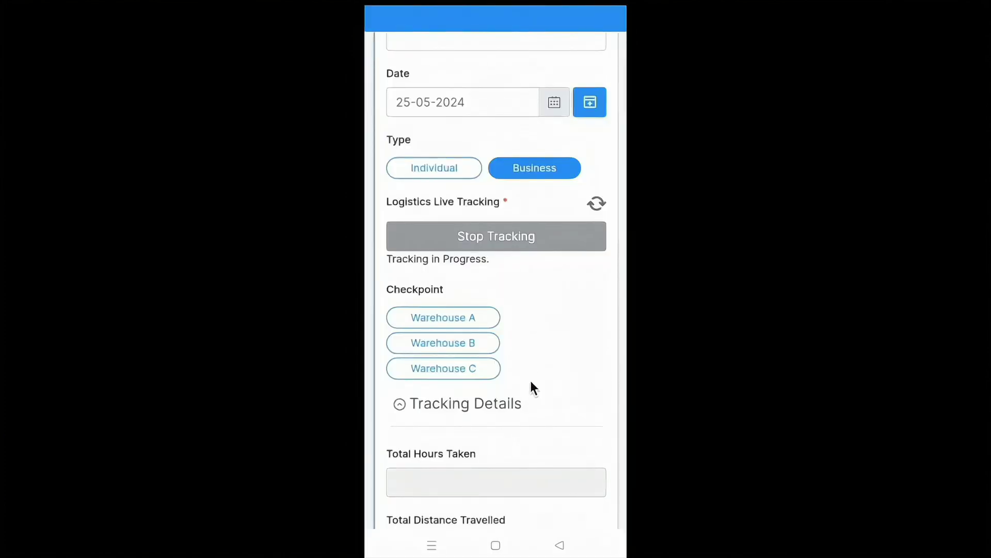
scroll(531, 383, down, 5)
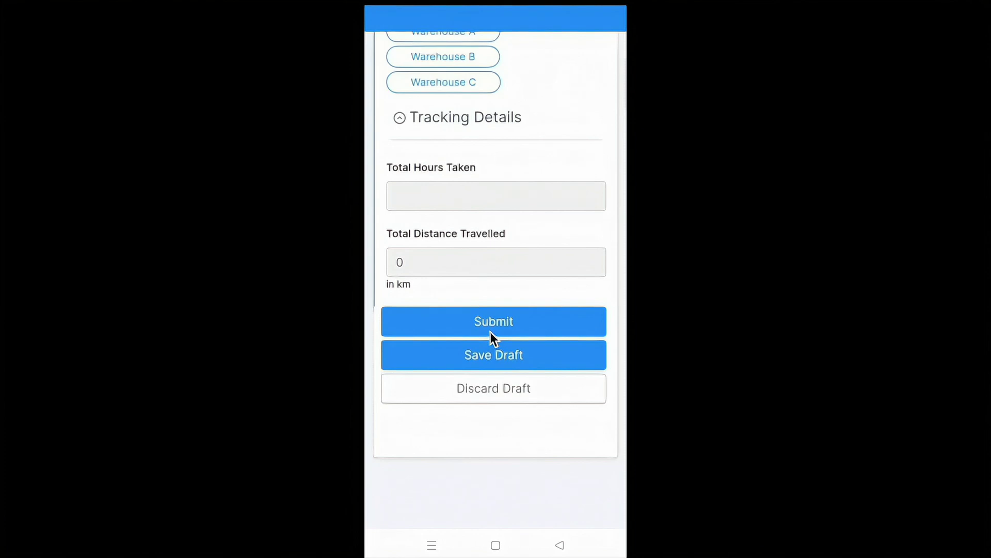
click(491, 331)
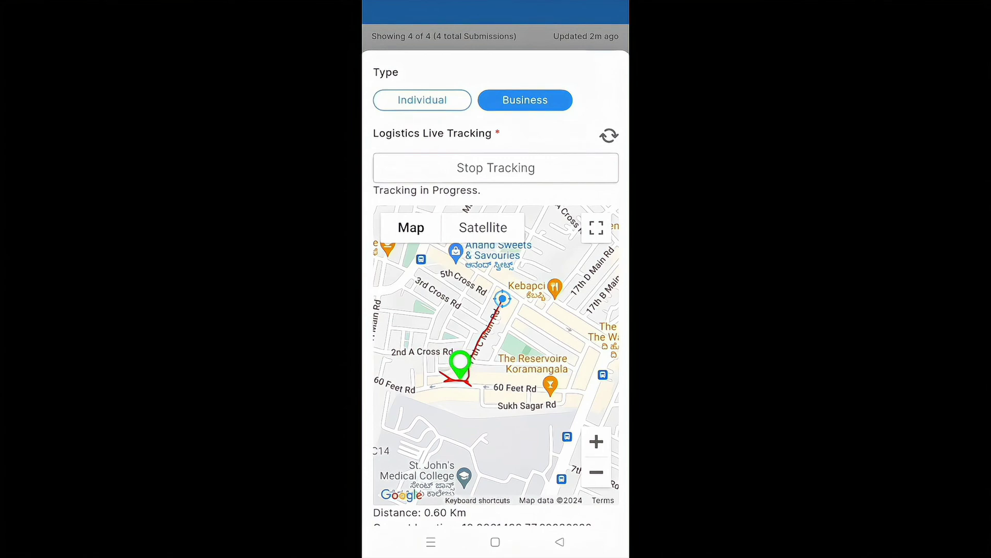
Step: Mark Warehouse A as the Checkpoint in the tracked submission and review its route map
scroll(495, 279, down, 3)
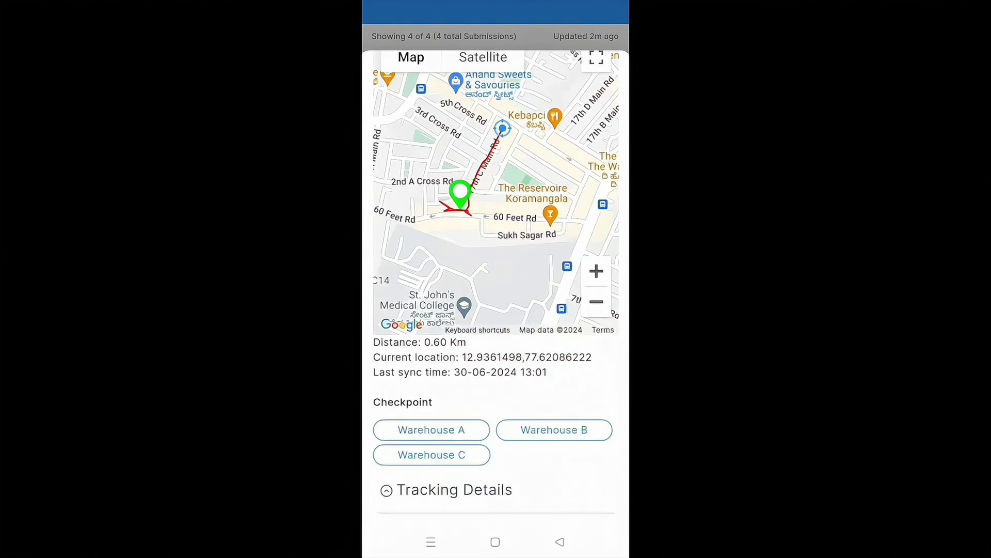
click(431, 429)
scroll(496, 278, down, 4)
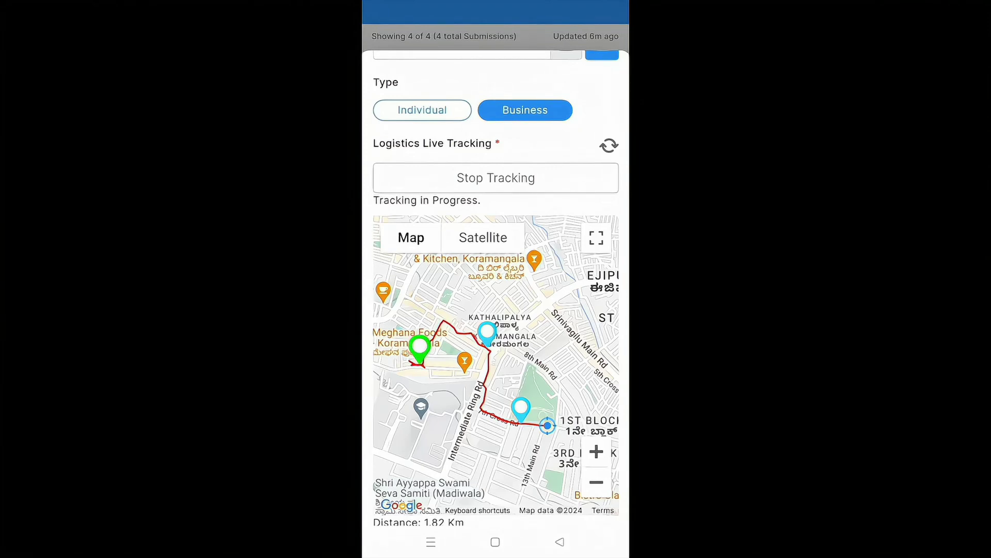
scroll(496, 310, down, 4)
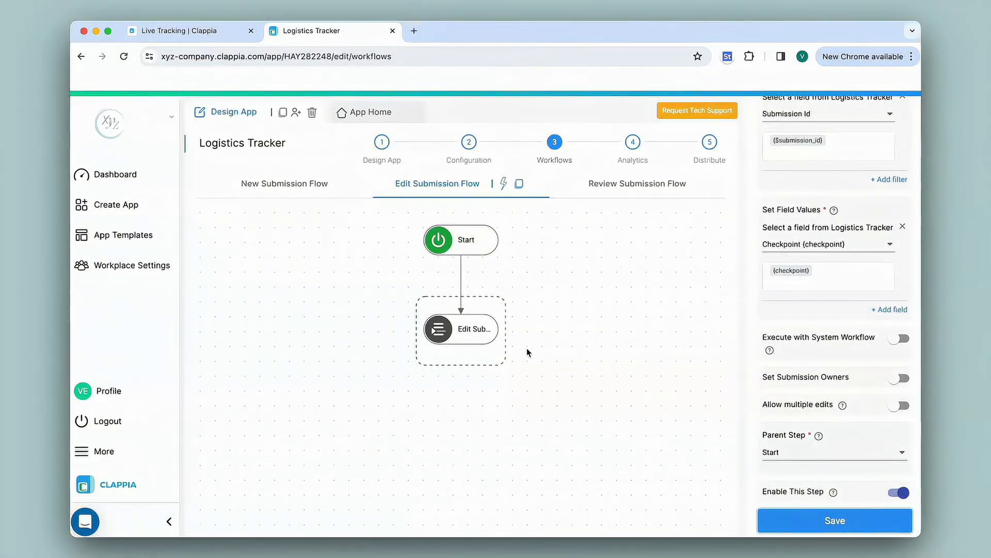
Step: Switch to the browser and open the Load 24 entry from the Logistics Tracker submissions at its live tracking map
click(381, 119)
click(426, 118)
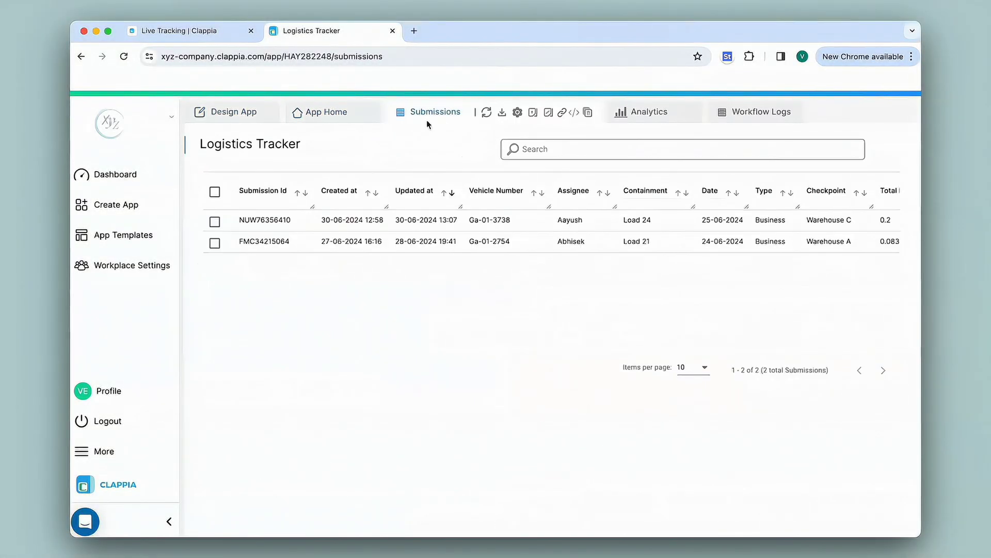
click(620, 220)
scroll(655, 196, down, 5)
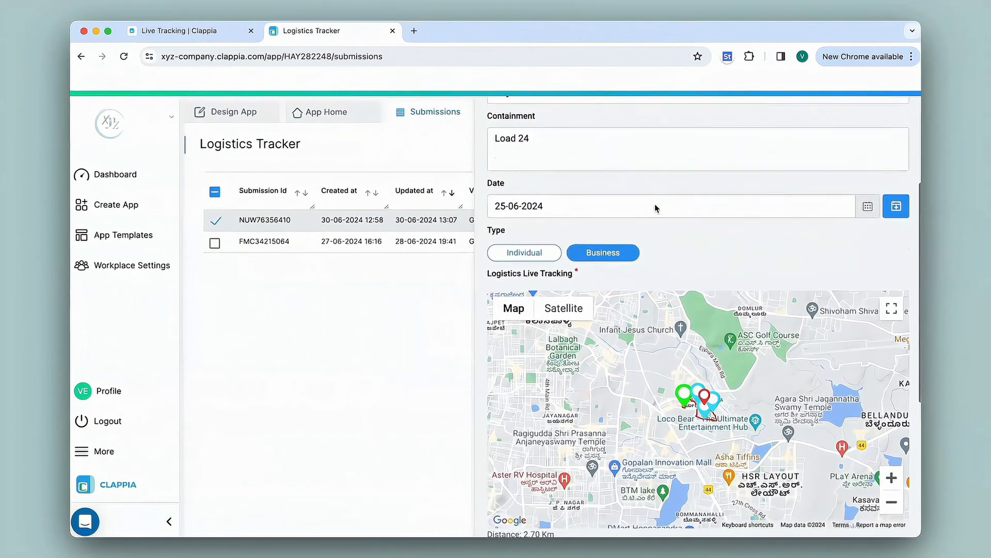
Step: Inspect the cyan checkpoint markers along the tracked route on the full-screen map, and exit full screen
click(892, 306)
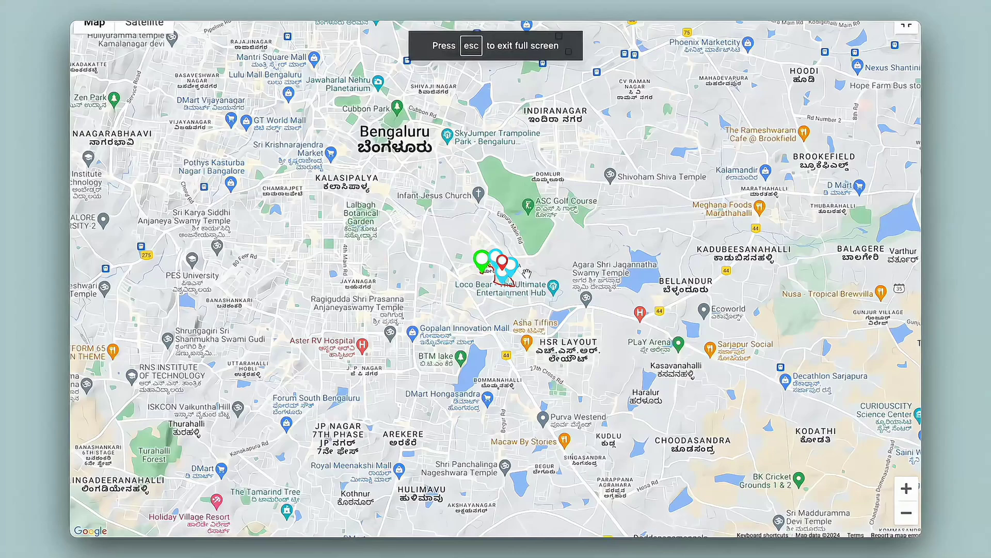
scroll(436, 254, up, 2)
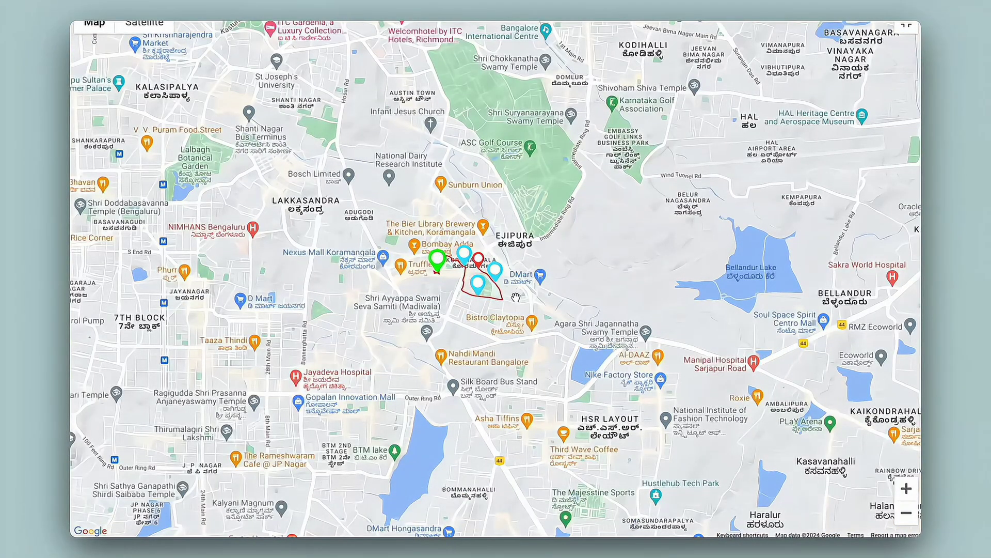
click(479, 292)
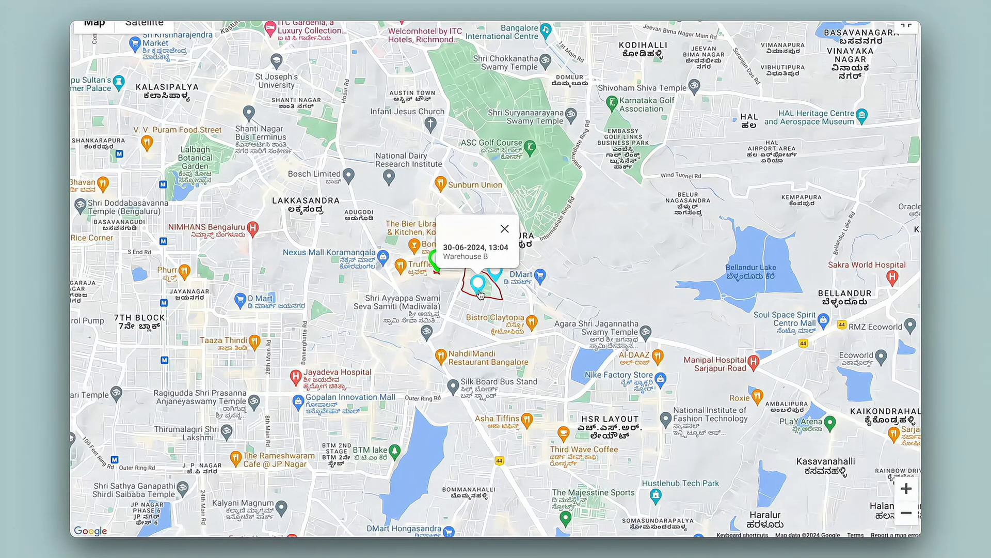
mouse_move(463, 254)
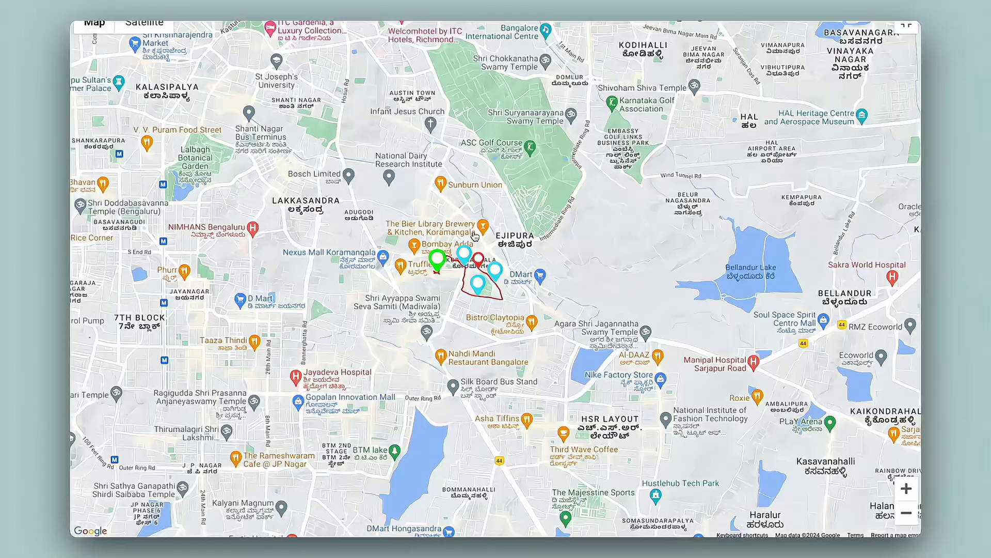
key(Escape)
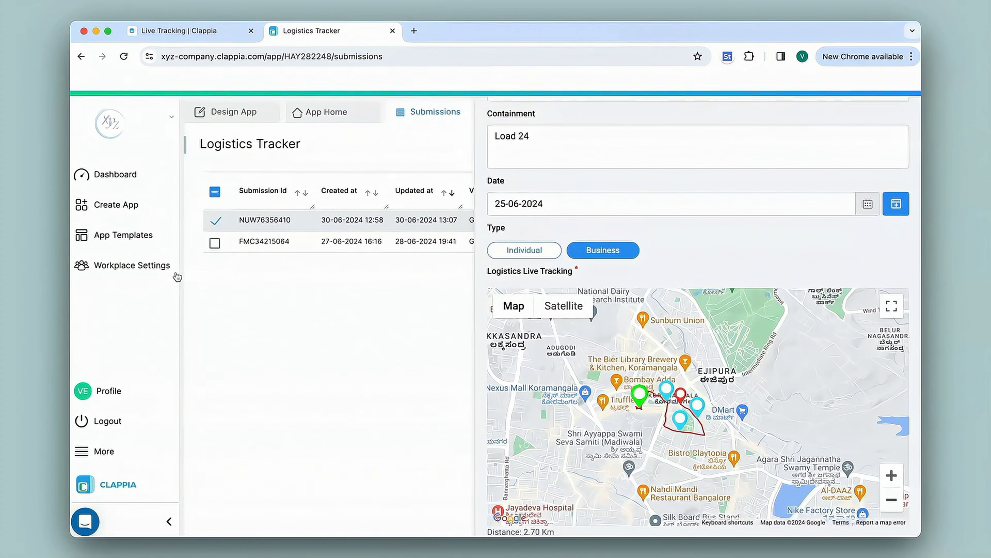
Step: Return to the Logistics Tracker's app design
click(222, 116)
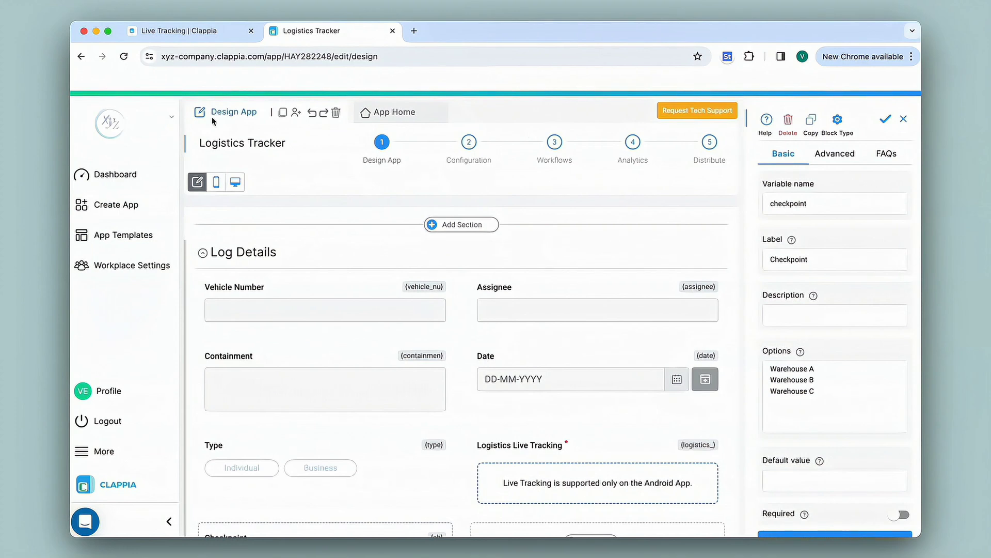